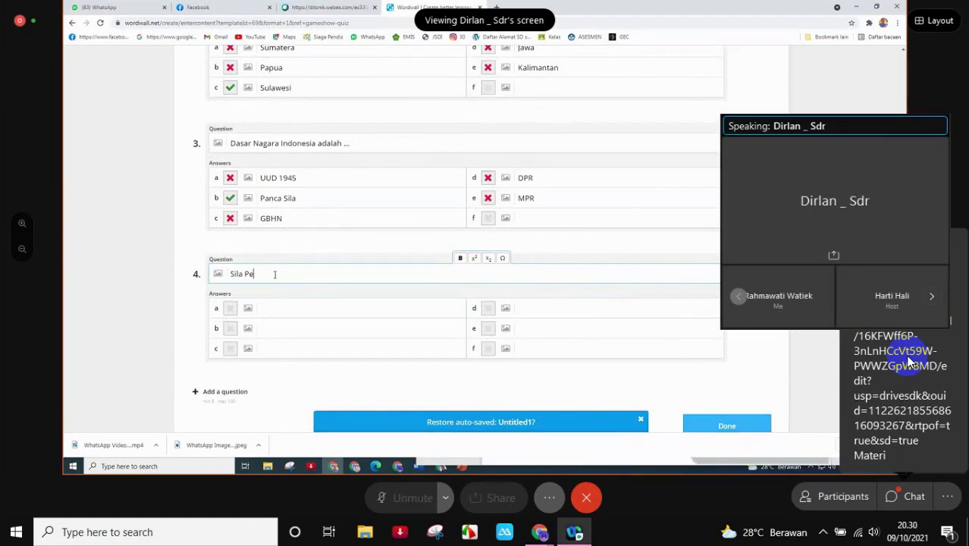
- Complete question 4's text as "Sila Pertama dilambangkan oleh"
text(rtama dilambangkan )
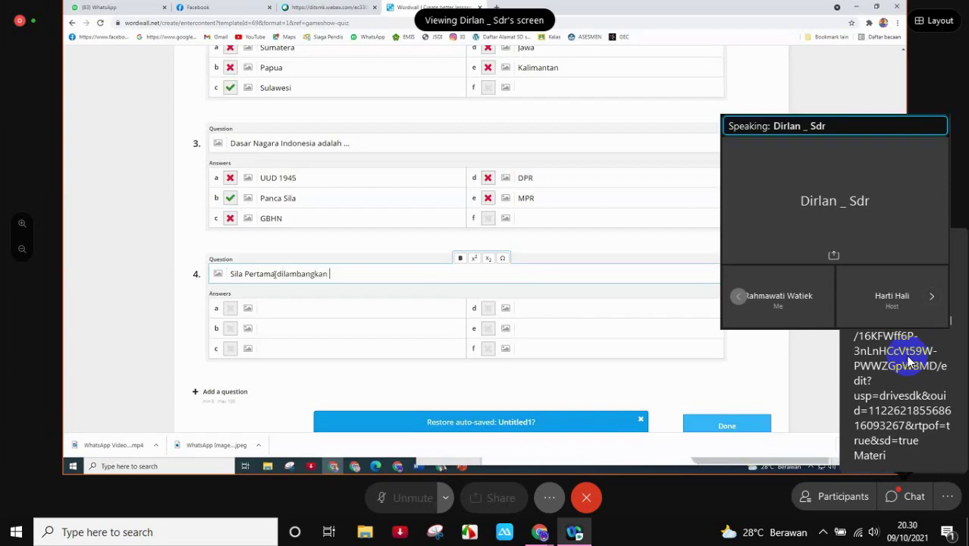
text(oleh)
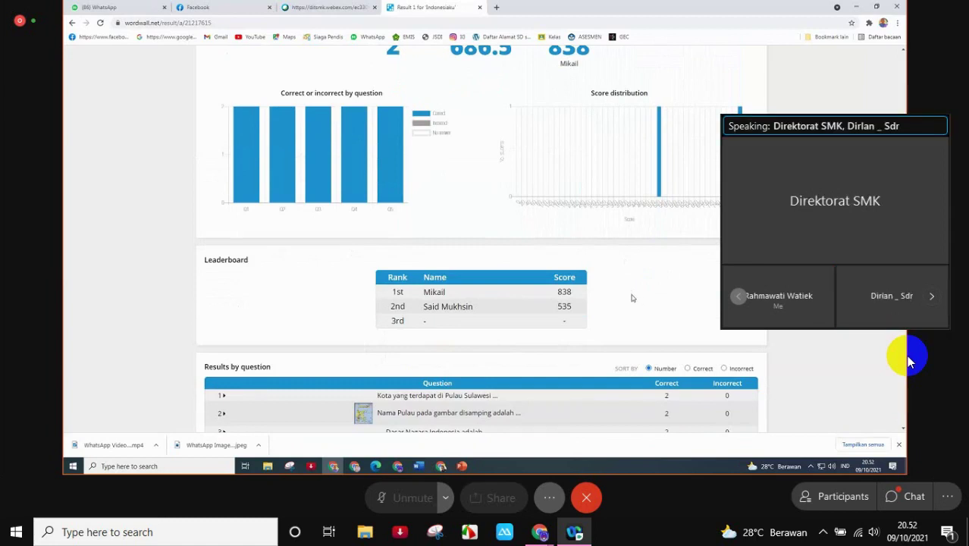
- Examine the expanded leaderboard and the summary charts of the 'Indonesiaku' quiz results
scroll(629, 295, up, 2)
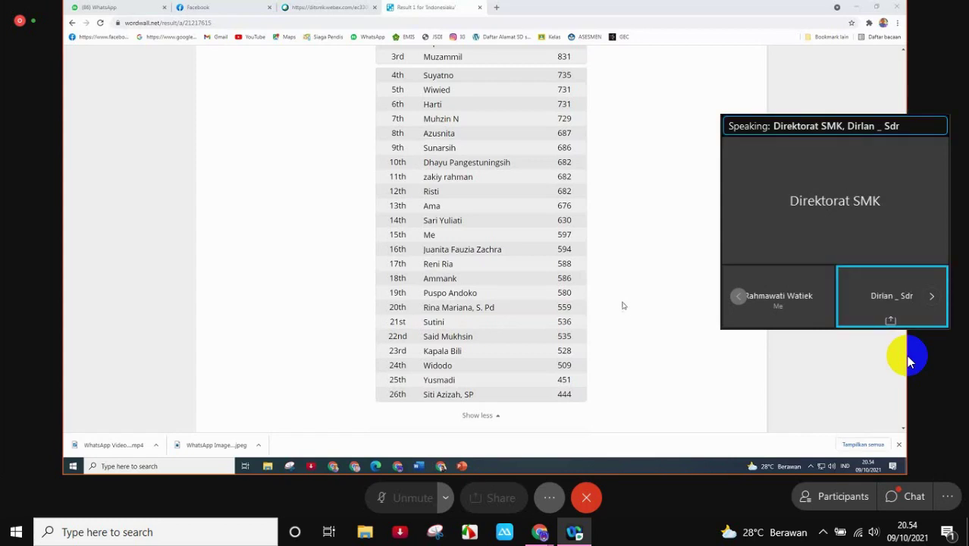
scroll(623, 306, up, 1)
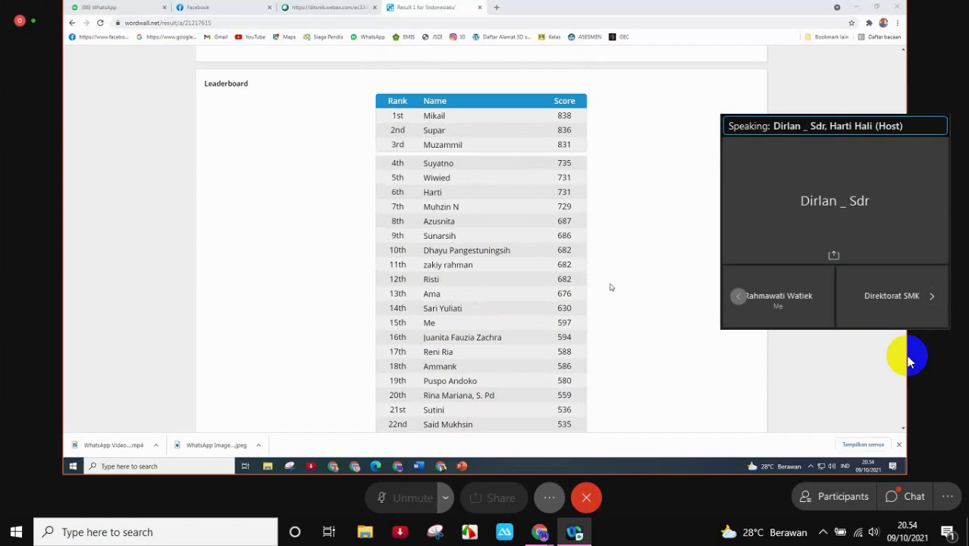
scroll(607, 287, down, 2)
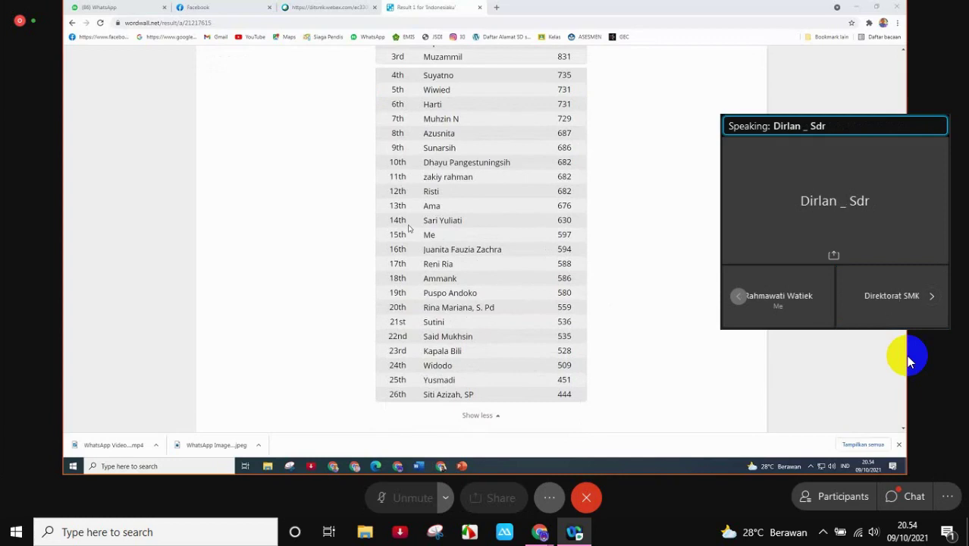
double_click(428, 236)
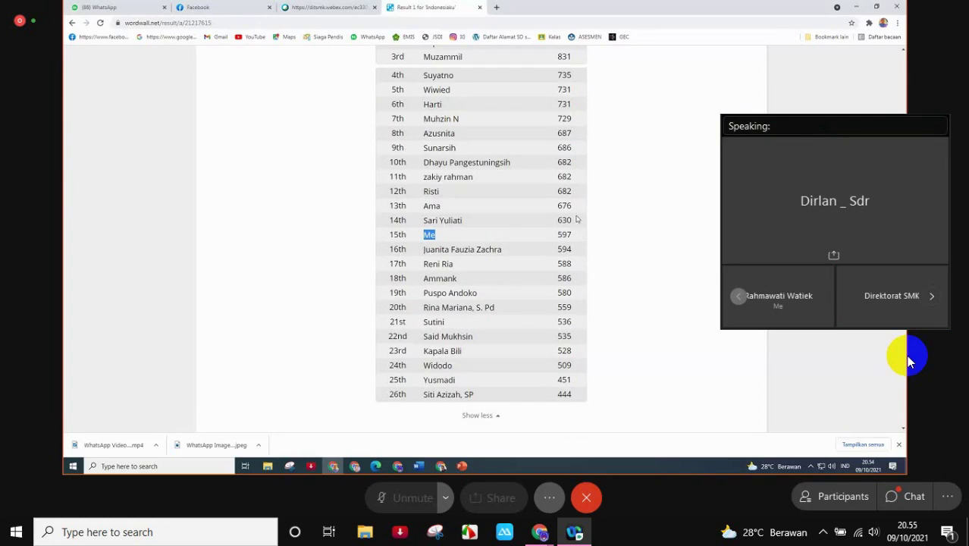
scroll(606, 203, up, 3)
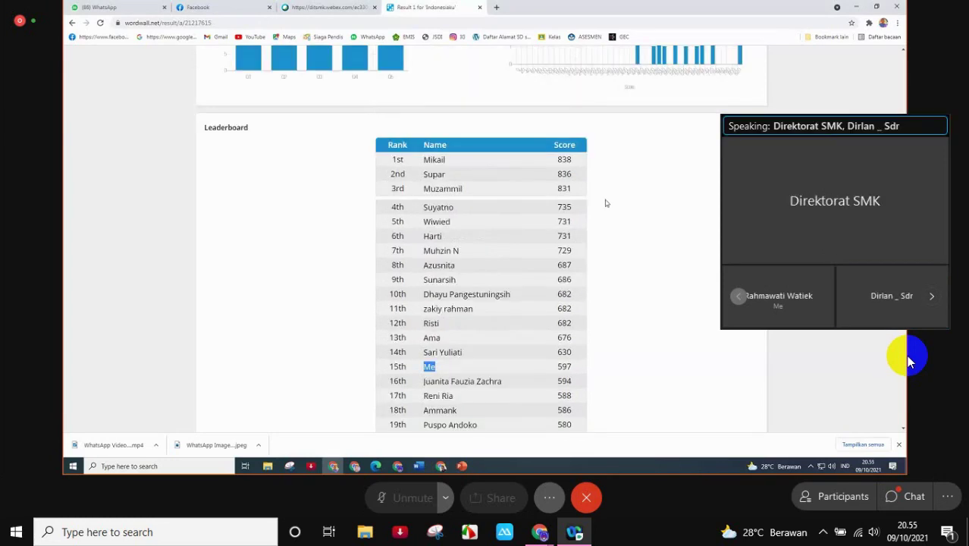
scroll(592, 221, down, 3)
scroll(592, 218, up, 2)
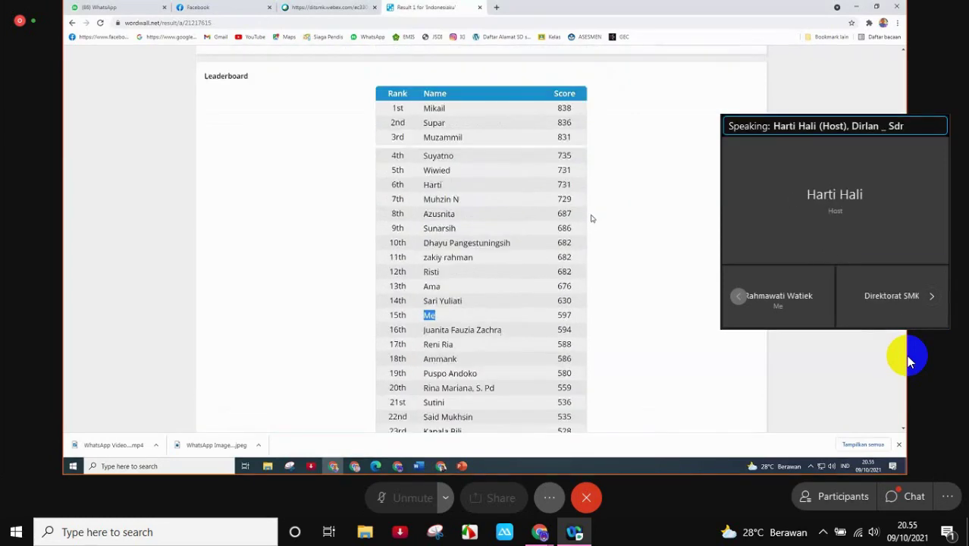
scroll(465, 195, up, 4)
scroll(457, 223, up, 1)
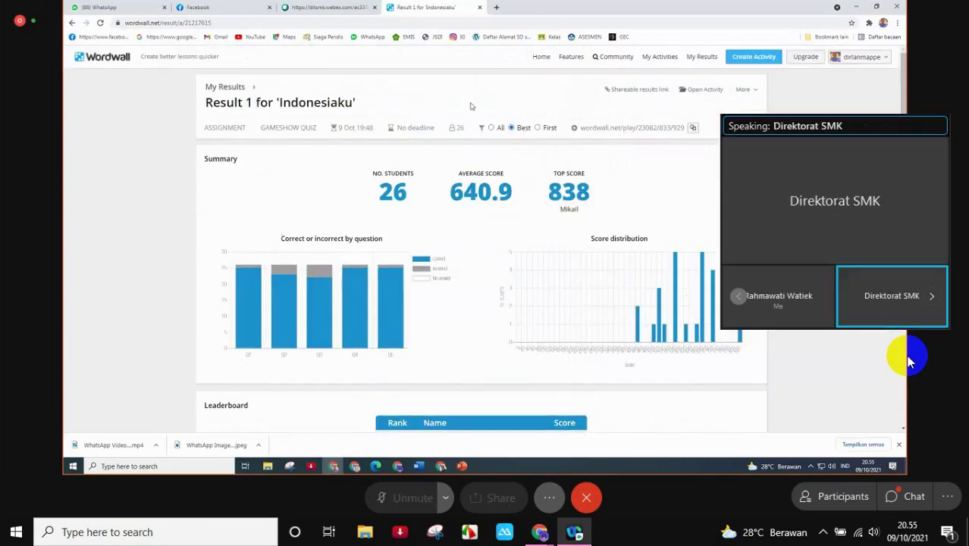
- Reload the 'Indonesiaku' results page and expand its leaderboard to view all ranked participants
right_click(395, 9)
click(423, 59)
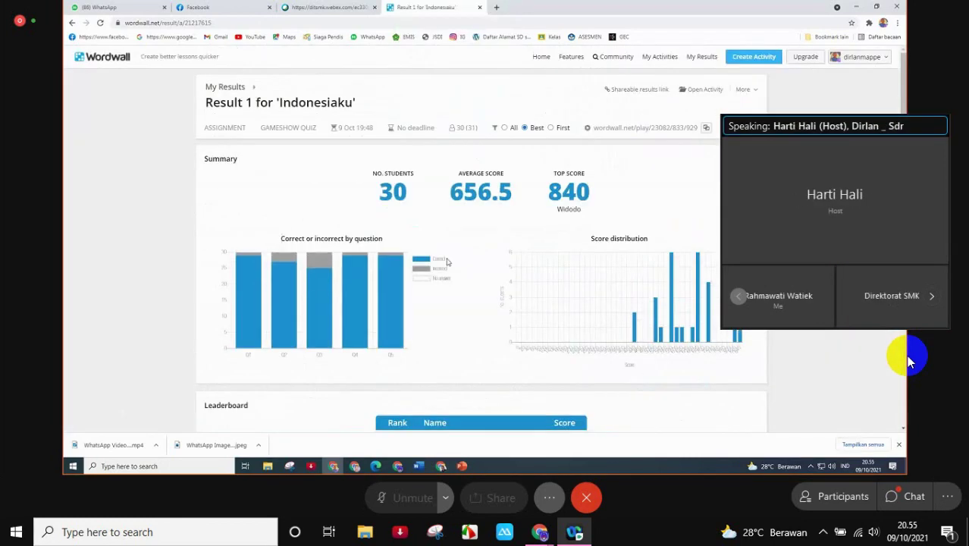
scroll(455, 250, down, 3)
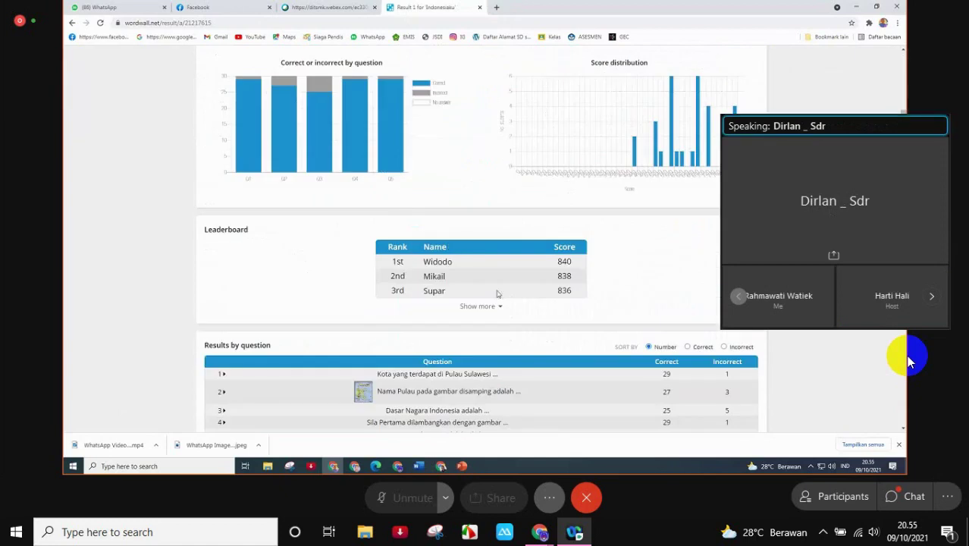
click(499, 307)
scroll(502, 304, down, 1)
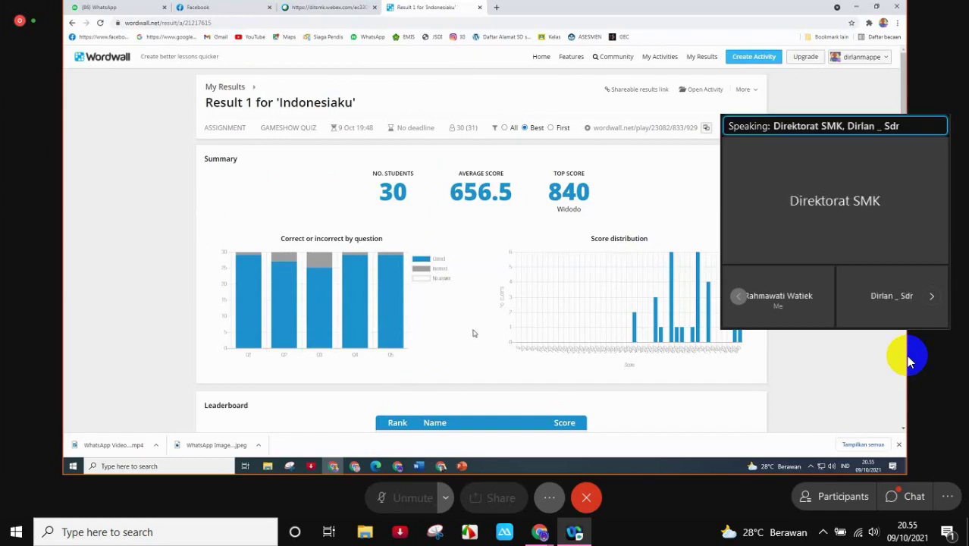
scroll(473, 325, down, 3)
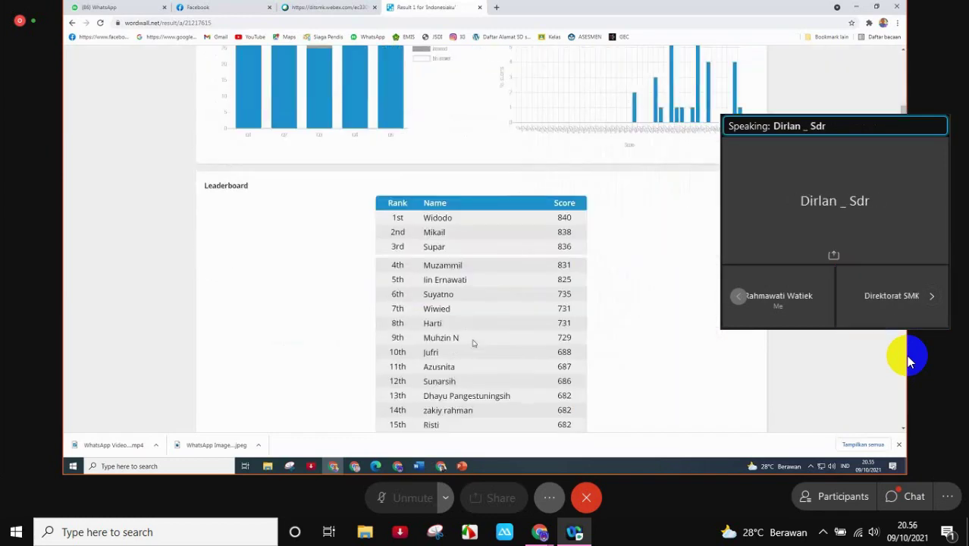
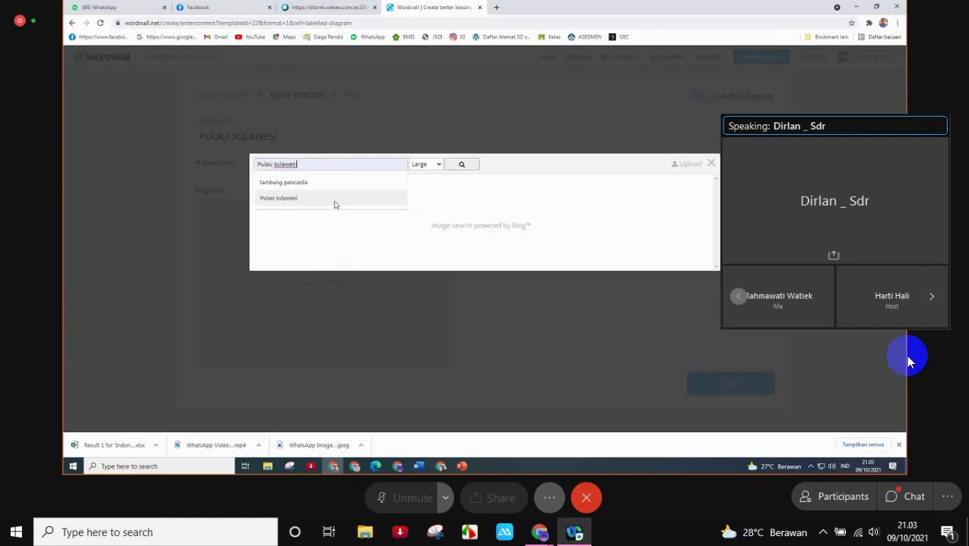
- Search for large images of "Pulau sulawesi" for the labelled diagram and browse the results
click(335, 200)
click(461, 165)
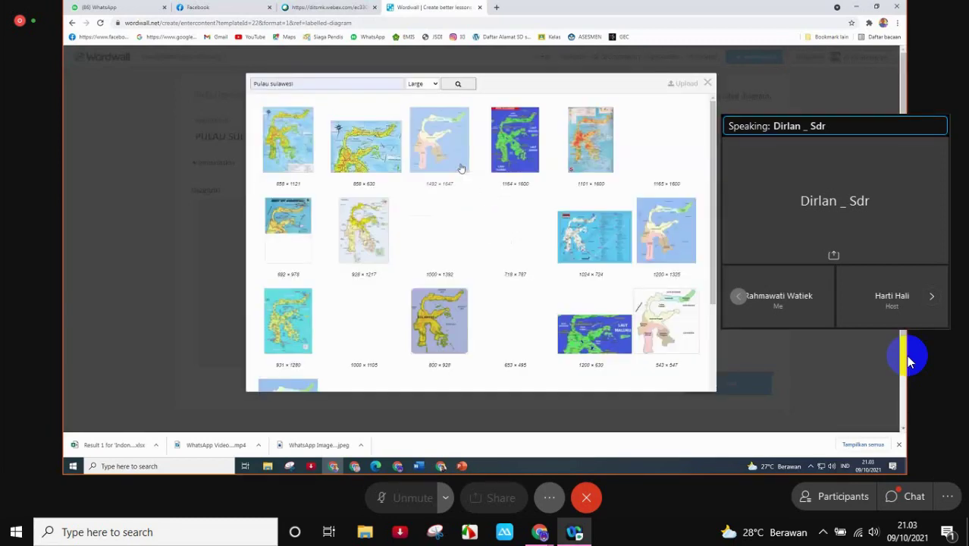
scroll(486, 241, down, 3)
scroll(485, 241, down, 10)
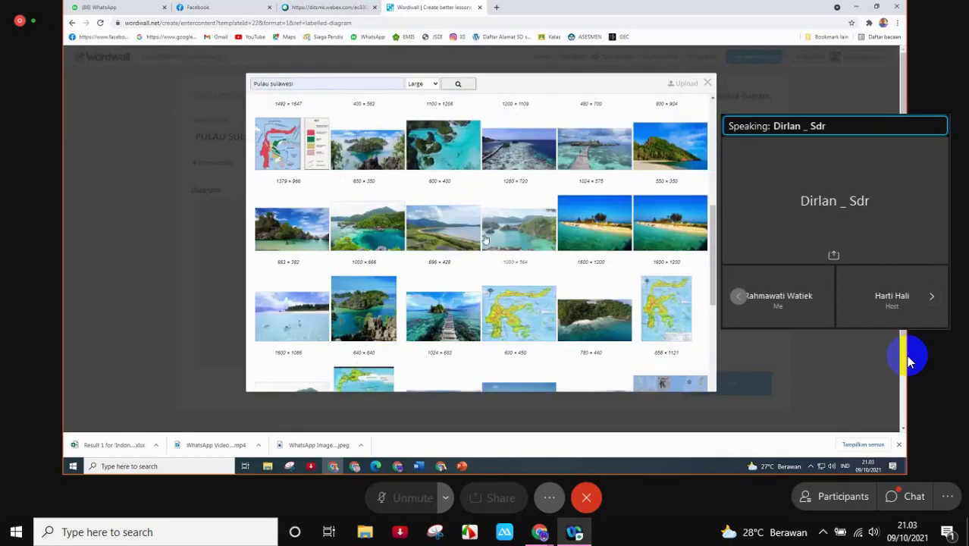
scroll(485, 238, down, 5)
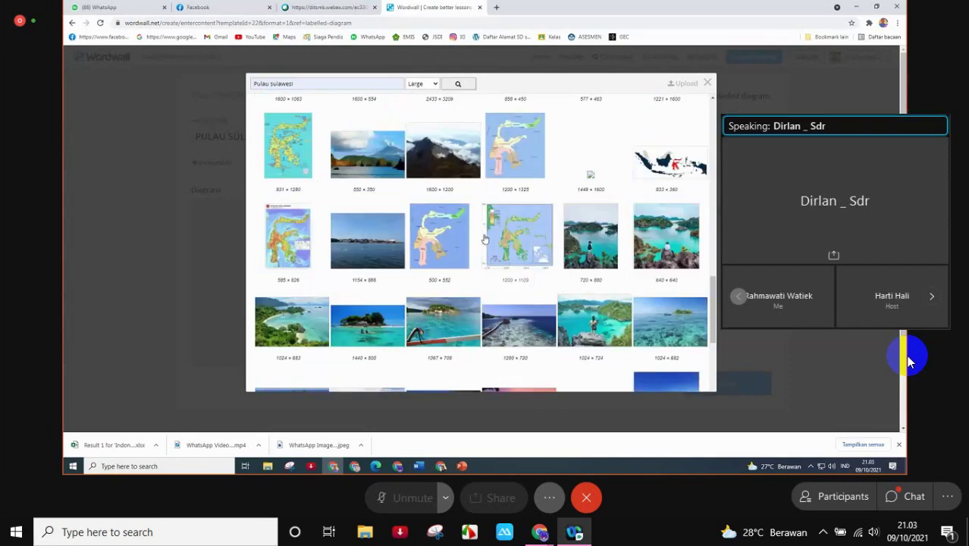
scroll(479, 230, up, 8)
scroll(478, 229, up, 10)
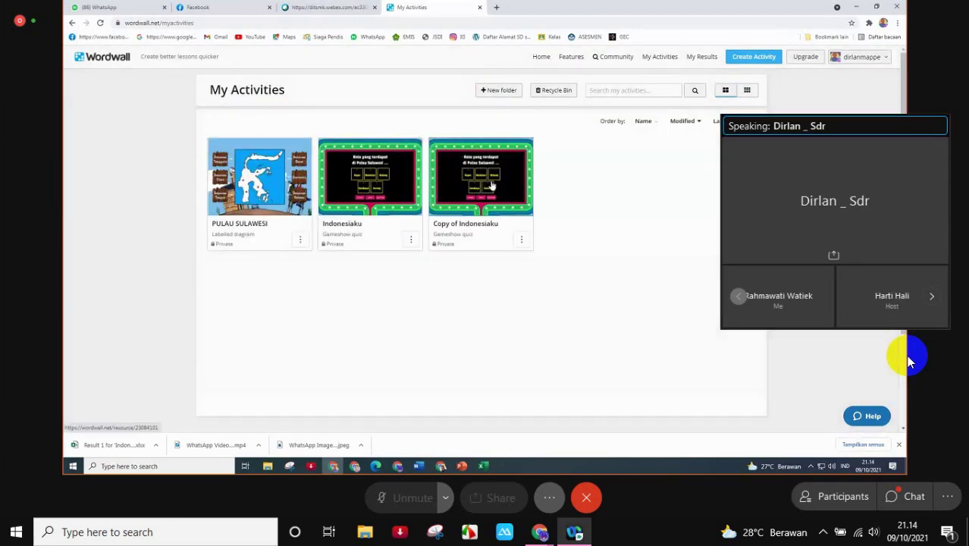
- Open the "Copy of Indonesiaku" activity for content editing and change its title to "Biologi"
click(522, 241)
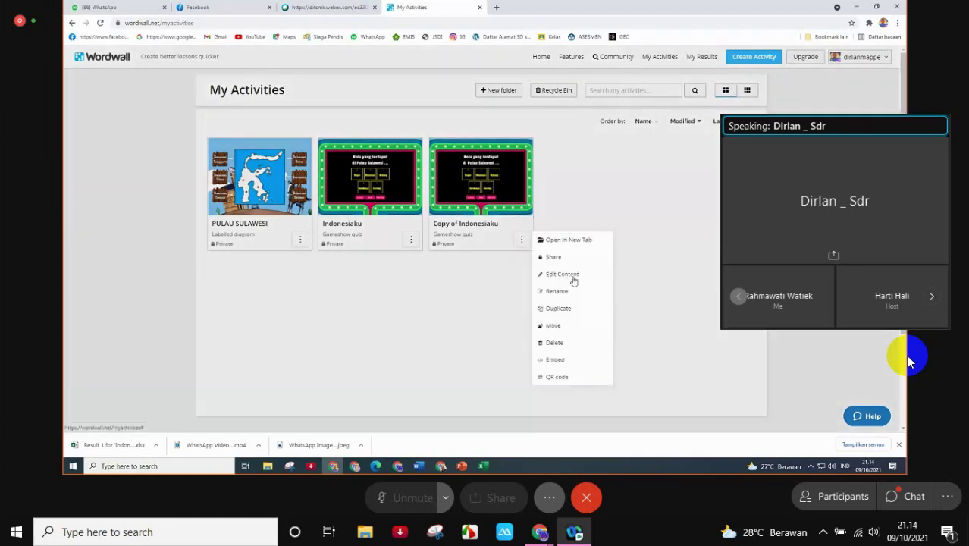
click(574, 277)
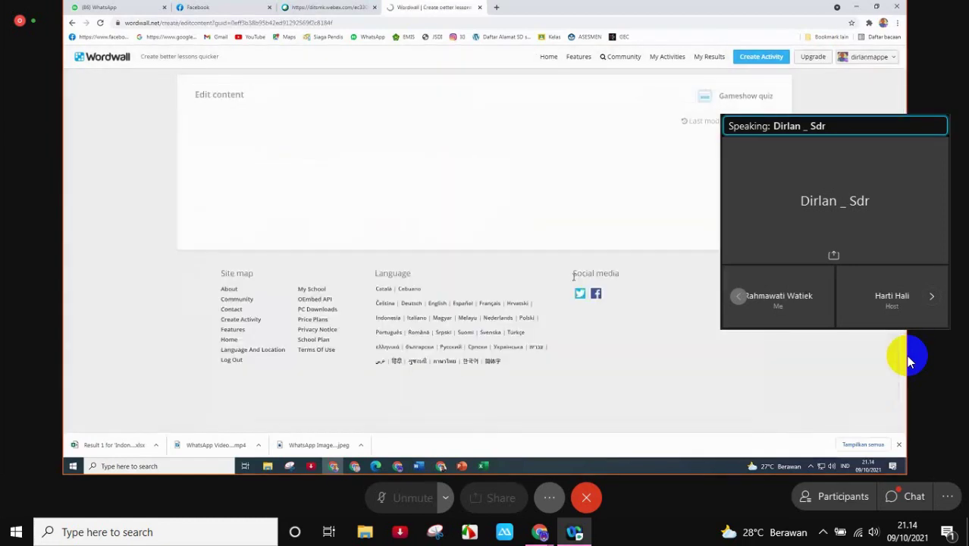
click(287, 139)
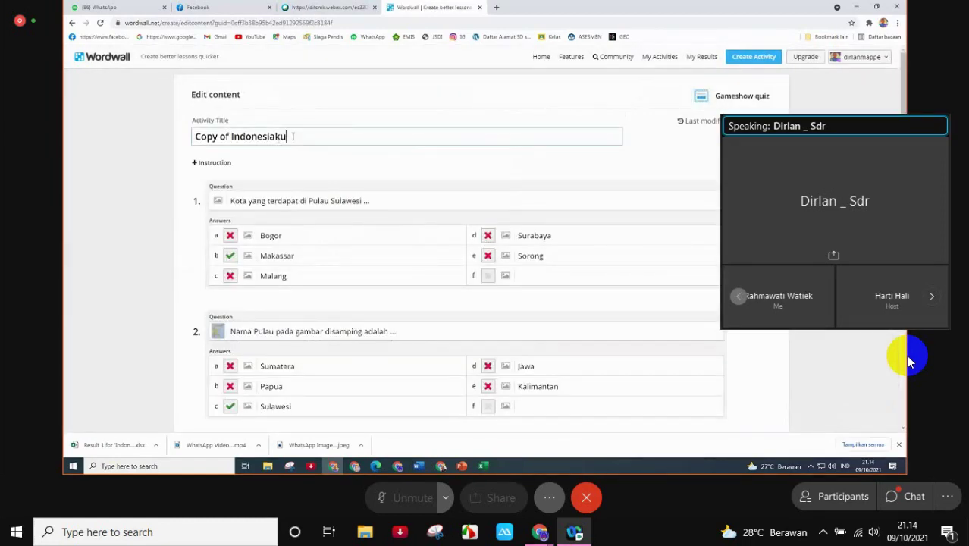
drag(348, 136, 134, 137)
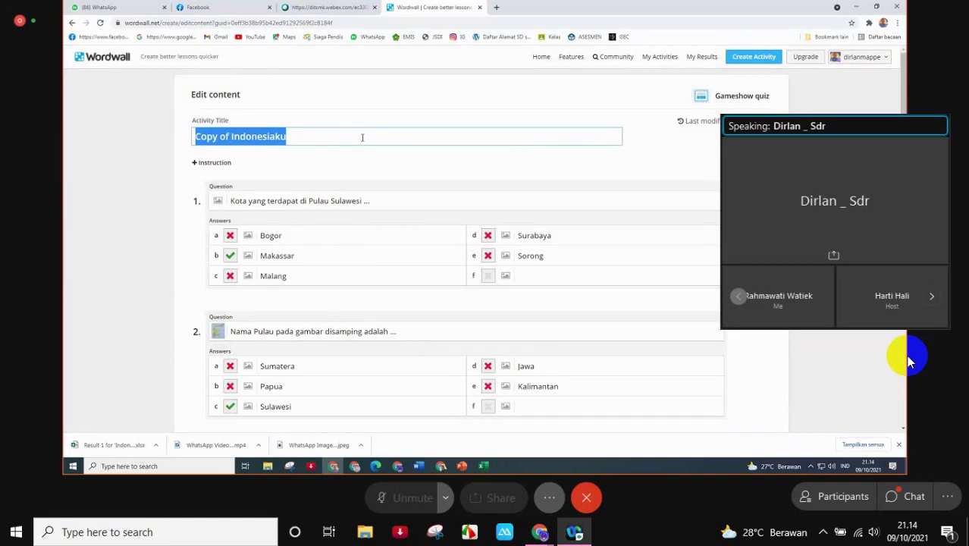
text(B)
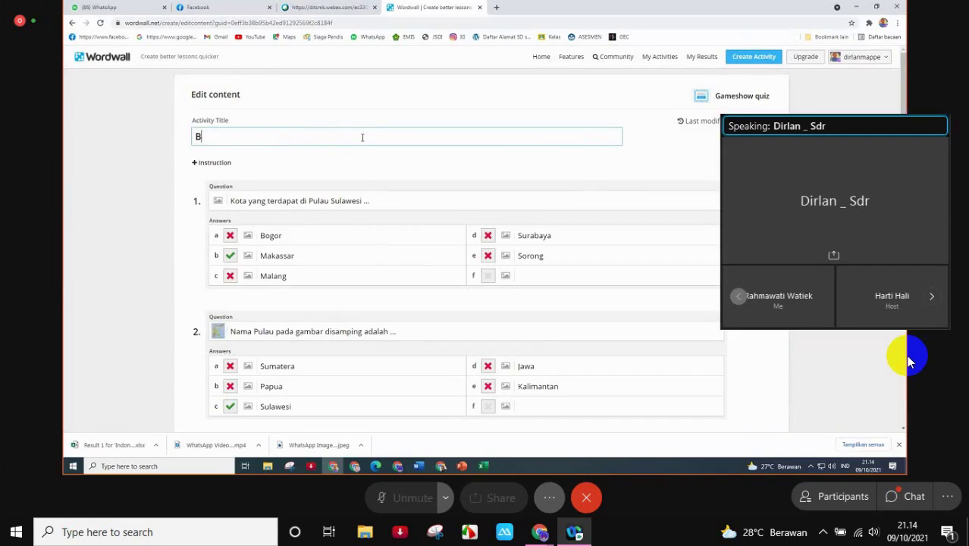
text(iologi)
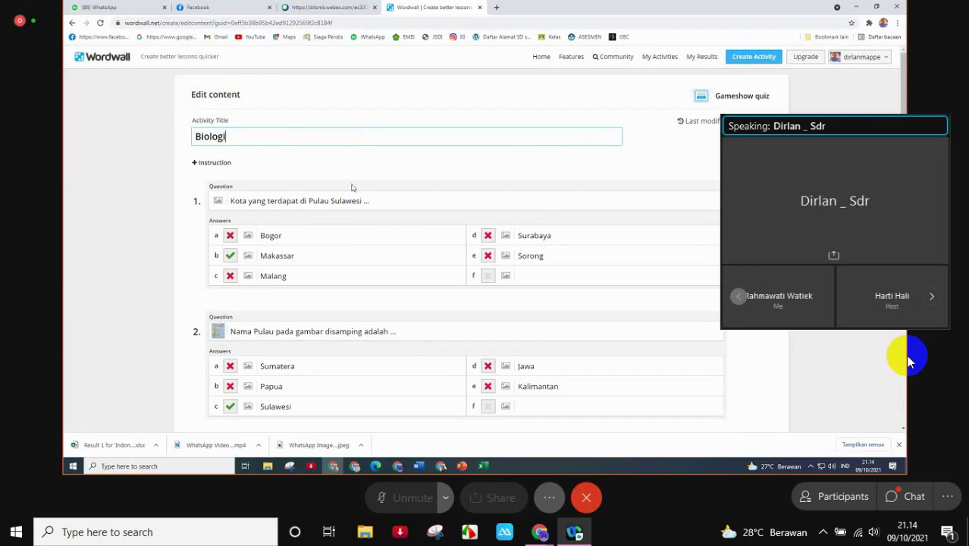
- Replace the text of question 1 with "Binatang berkaki 4"
click(379, 200)
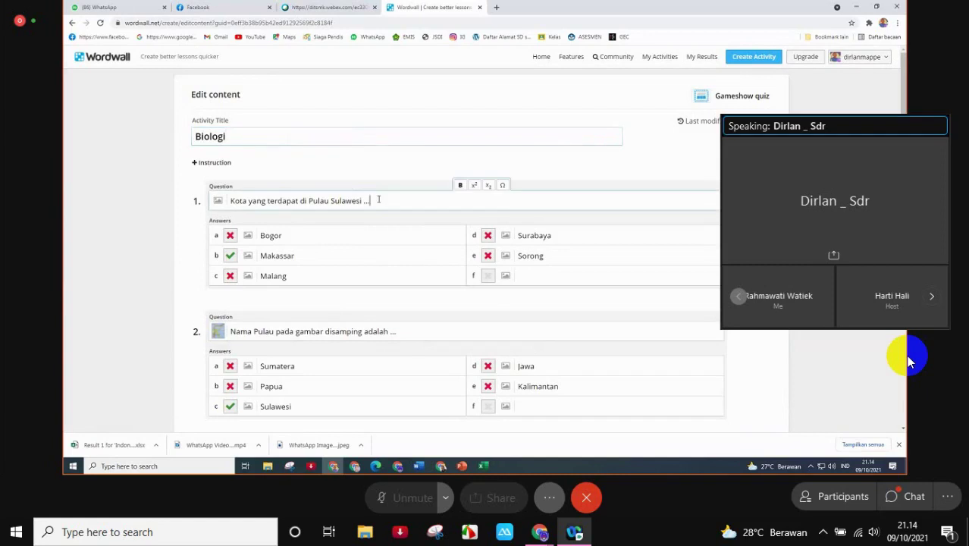
key(ctrl+a)
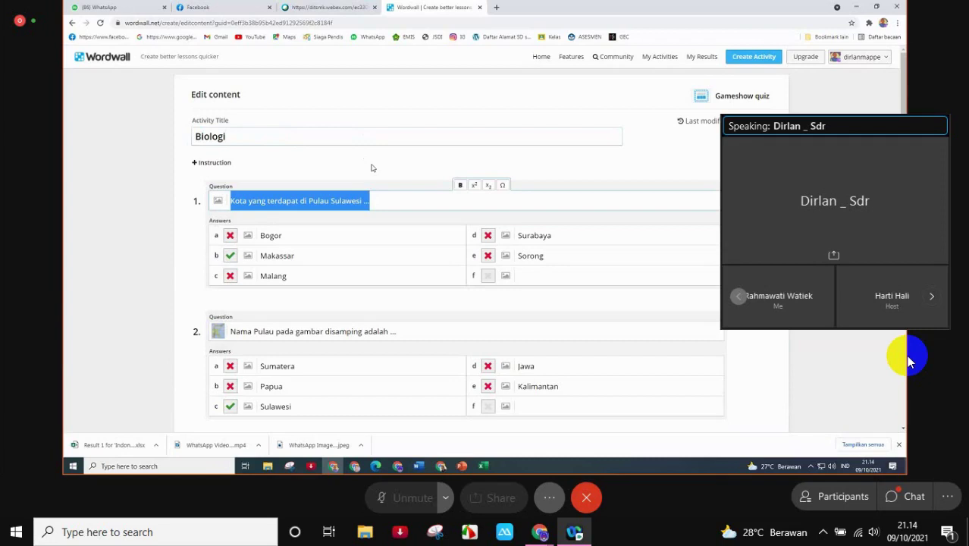
text(Binatan)
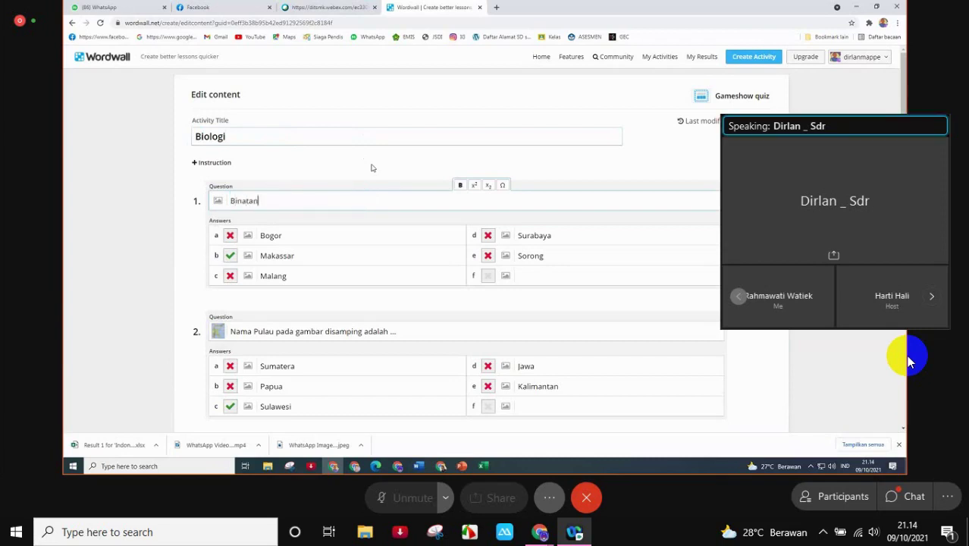
text(g berkaki 4)
- Replace question 1's answer a with "Kucing" and answer b with "Kerbau"
click(282, 235)
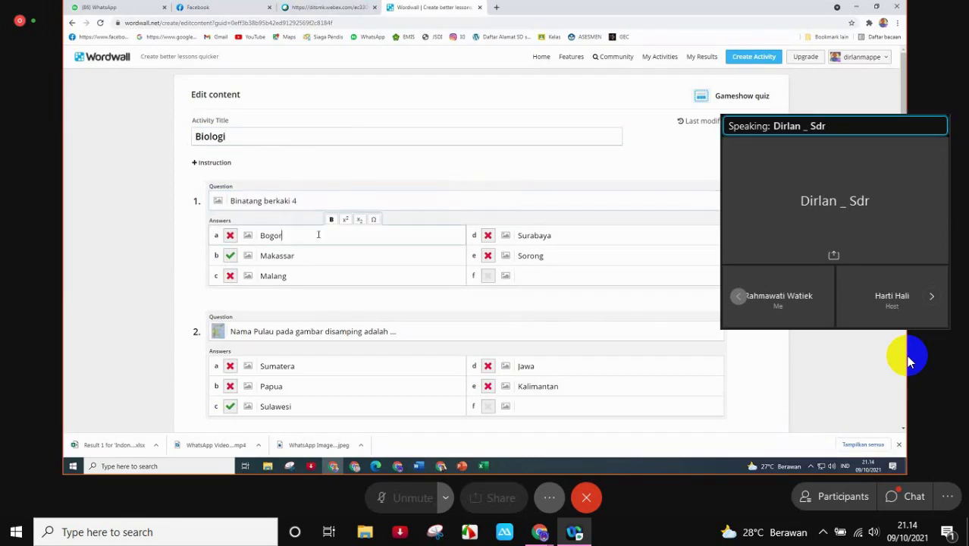
drag(282, 235, 249, 246)
text(Kucing)
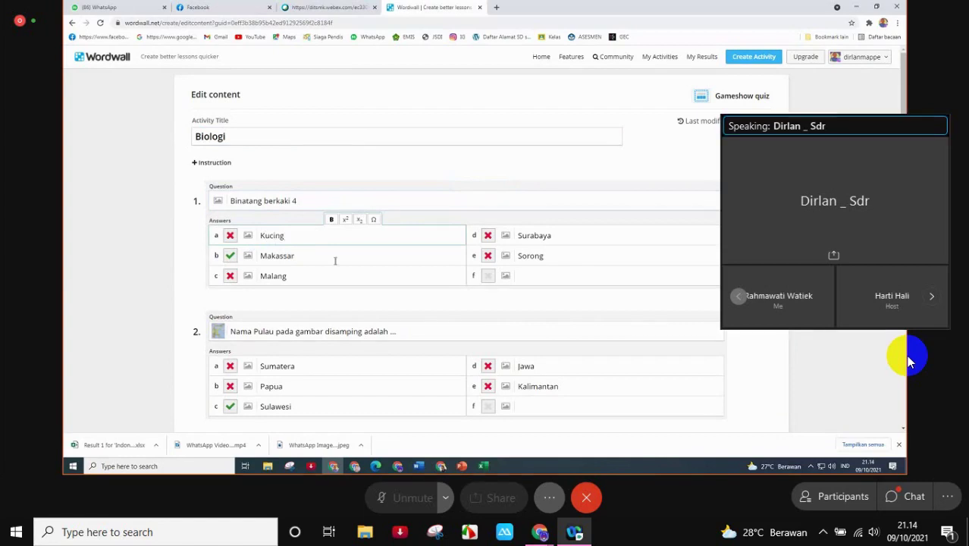
drag(335, 257, 250, 259)
text(Ke)
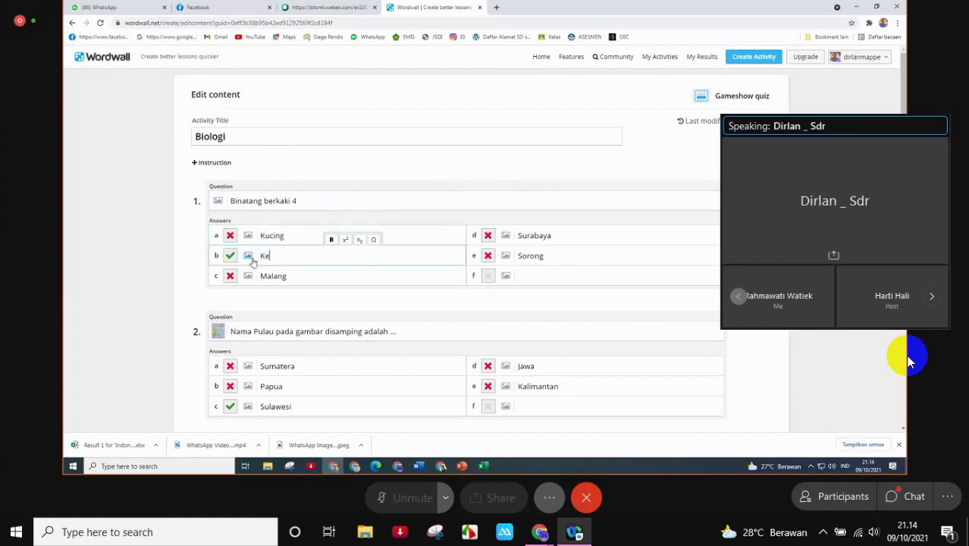
text(rbau)
key(shift+Left)
key(shift+Left)
- Change the number of legs in question 1 so that it reads "Binatang berkaki 1"
click(295, 200)
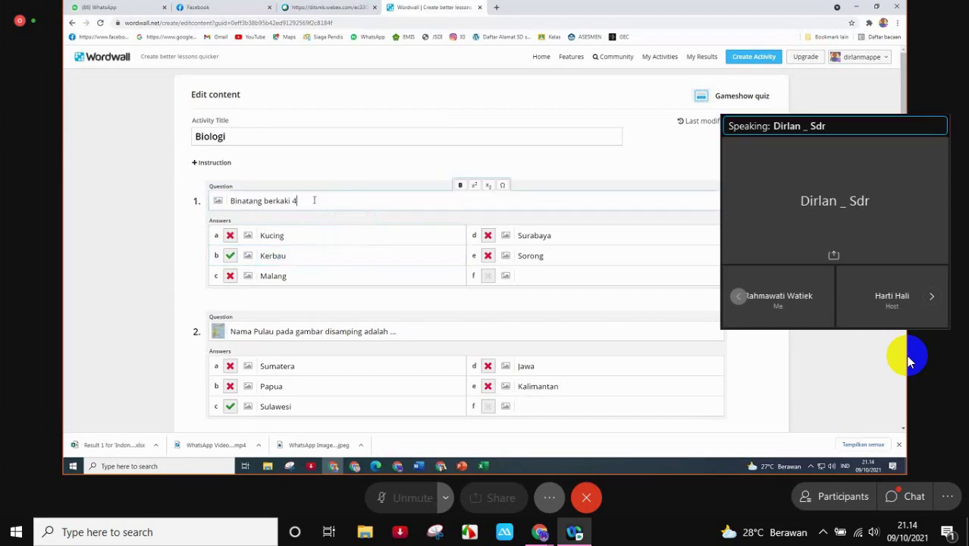
key(shift+Left)
text(1)
- Replace question 1's answer c with "Burung" and answer d with "Buaya"
click(346, 278)
key(shift+Home)
text(Bu)
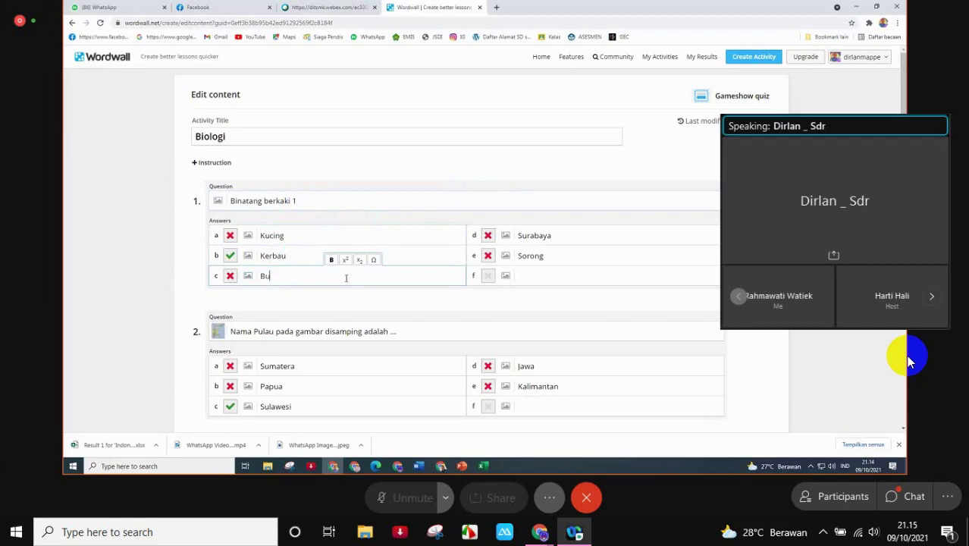
text(rung)
click(569, 235)
drag(568, 235, 516, 238)
text(Buay)
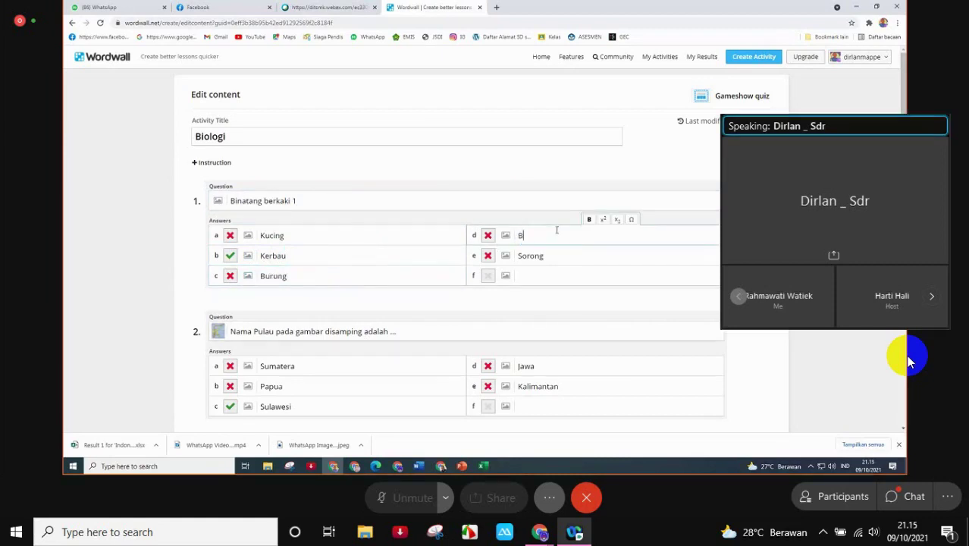
- Replace question 1's answer e with "Kambing"
click(543, 256)
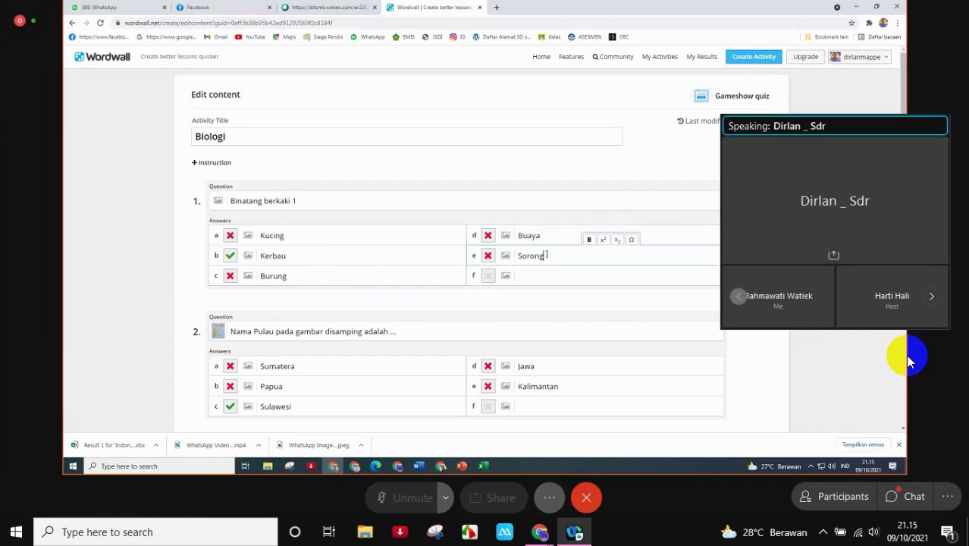
drag(543, 256, 512, 255)
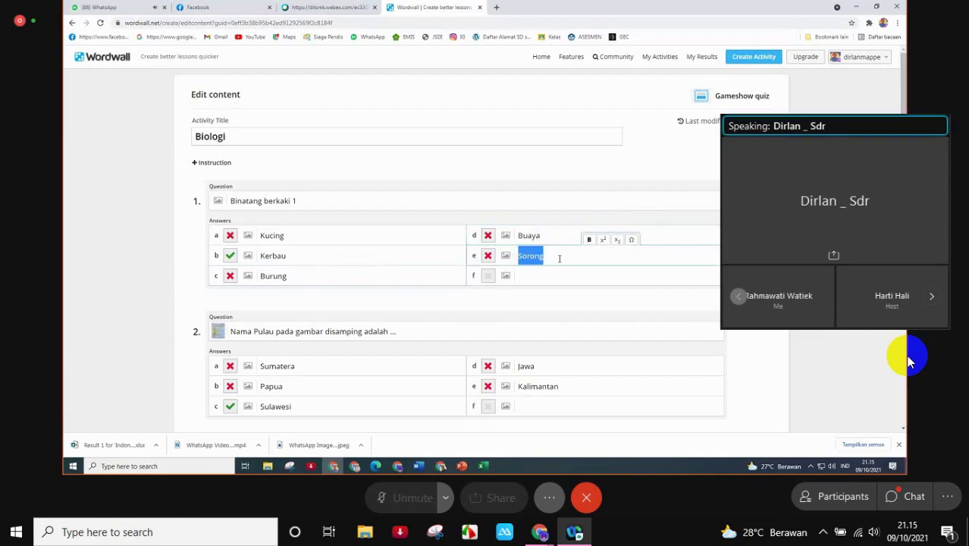
text(Kambi)
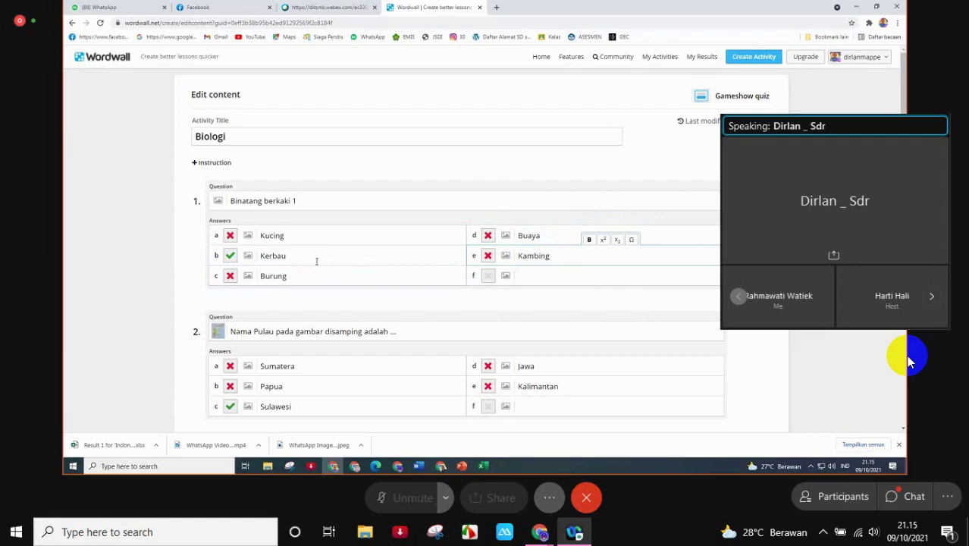
click(176, 261)
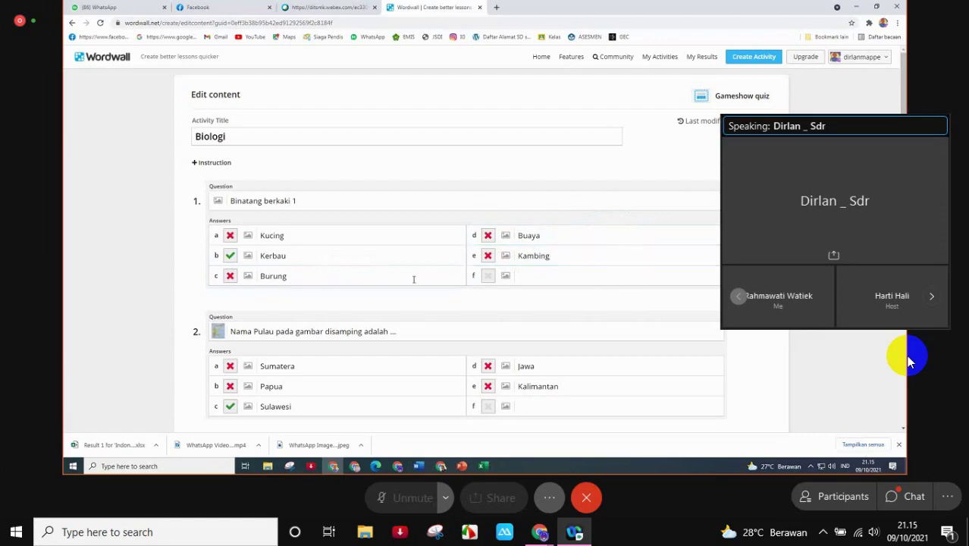
- Change question 1 to read "Binatang berkaki 2" and make answer c "Burung" the correct answer instead of "Kerbau"
click(231, 256)
click(297, 200)
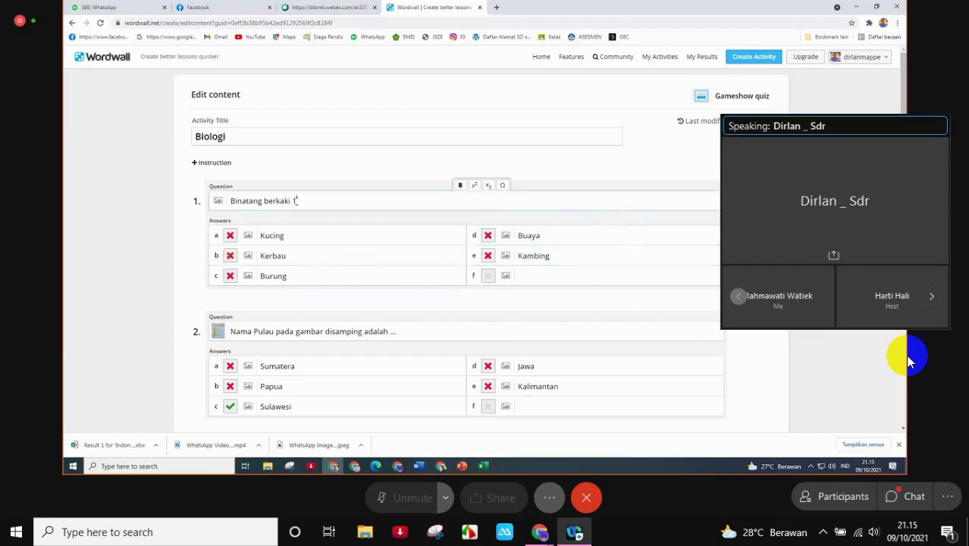
key(BackSpace)
text(2)
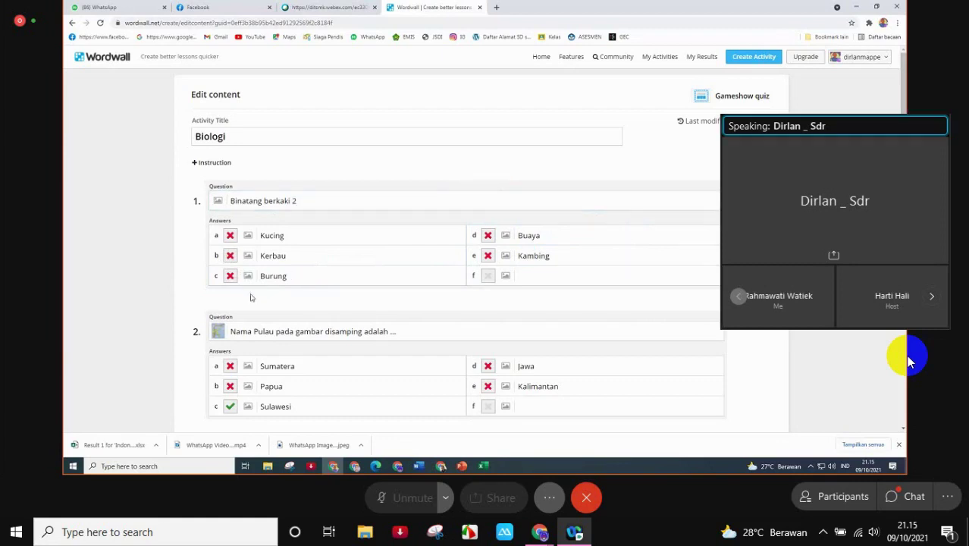
click(230, 276)
scroll(240, 168, down, 3)
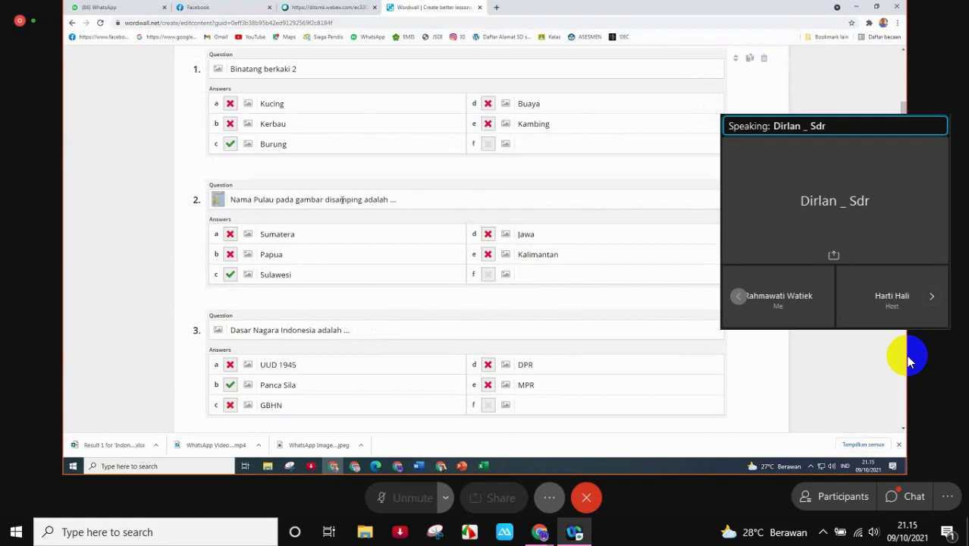
drag(426, 202, 236, 199)
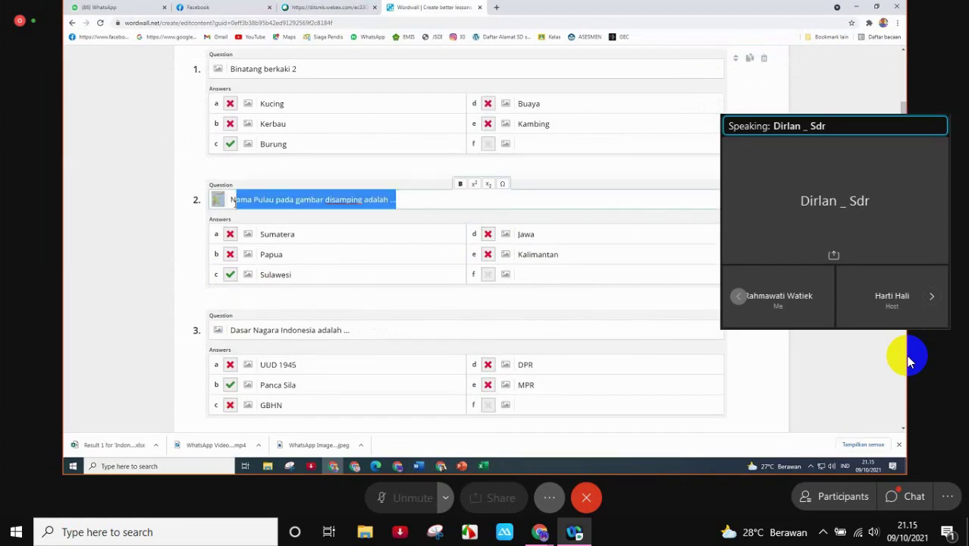
click(433, 199)
scroll(335, 268, up, 3)
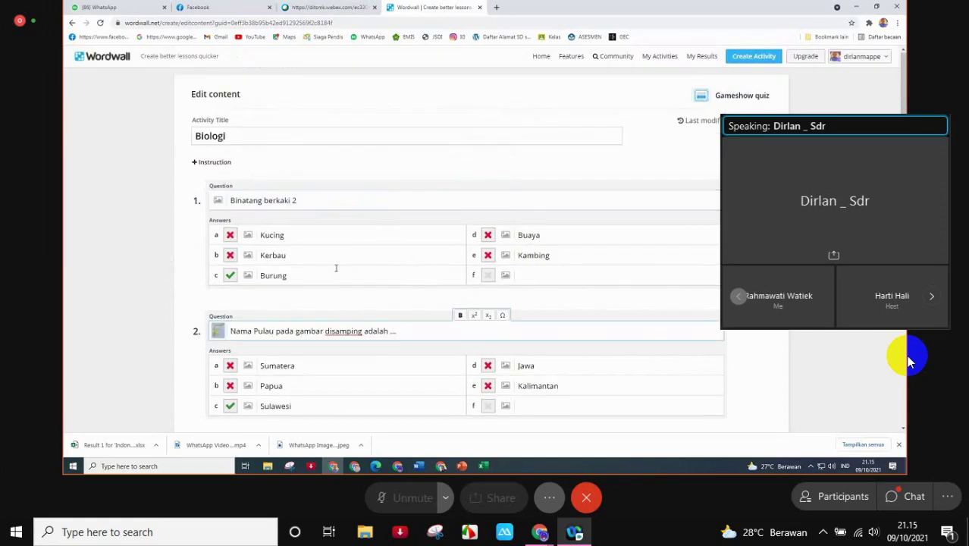
scroll(691, 171, down, 10)
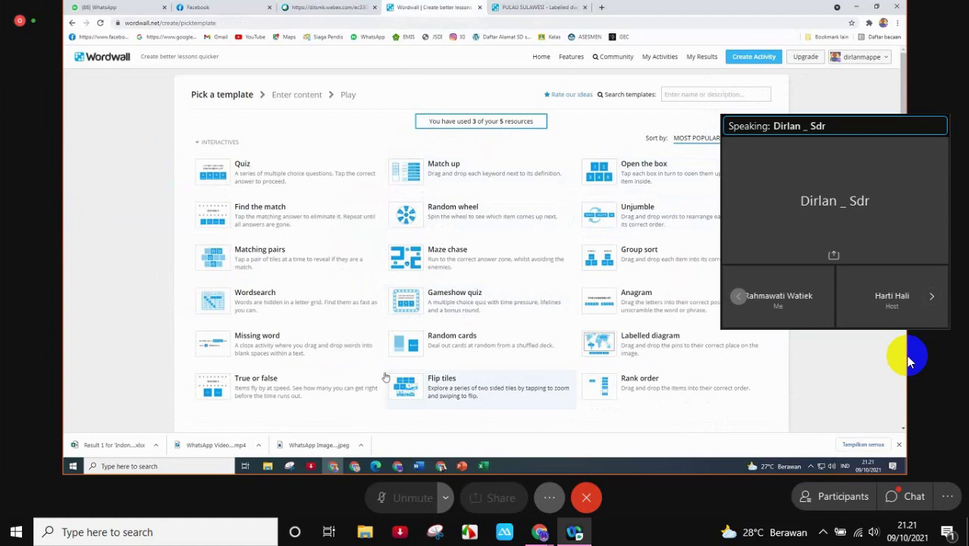
- Start a new activity from the Missing word template and title it "Bahasa Indonesia"
right_click(254, 339)
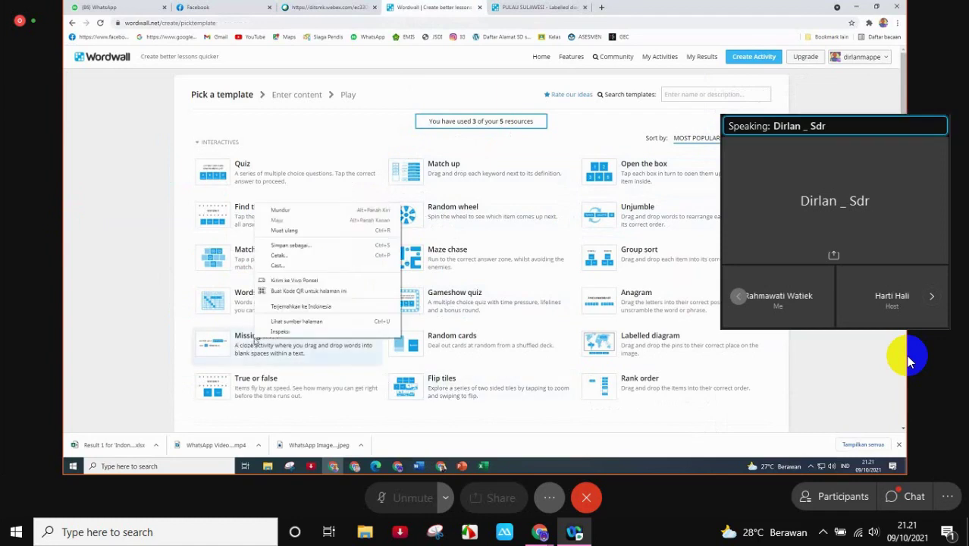
click(252, 347)
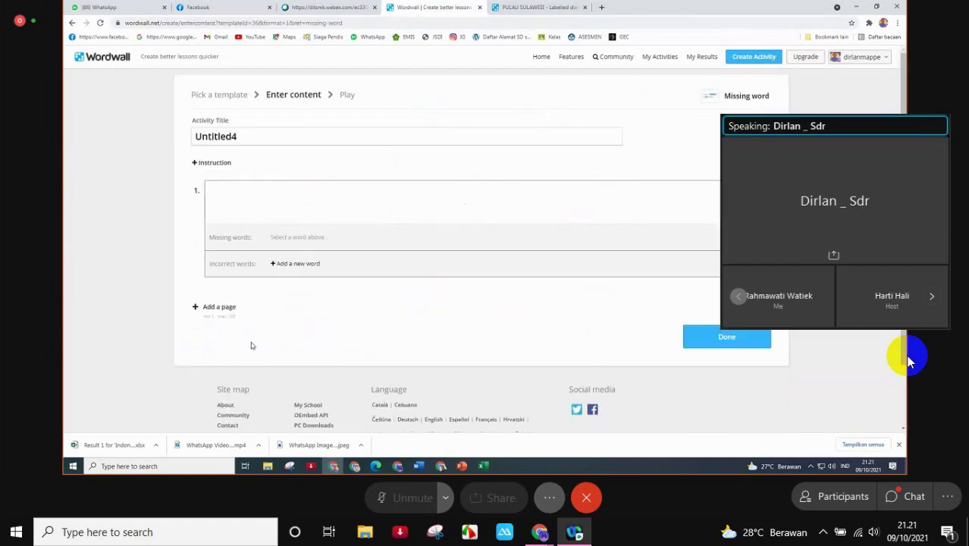
click(239, 138)
double_click(256, 132)
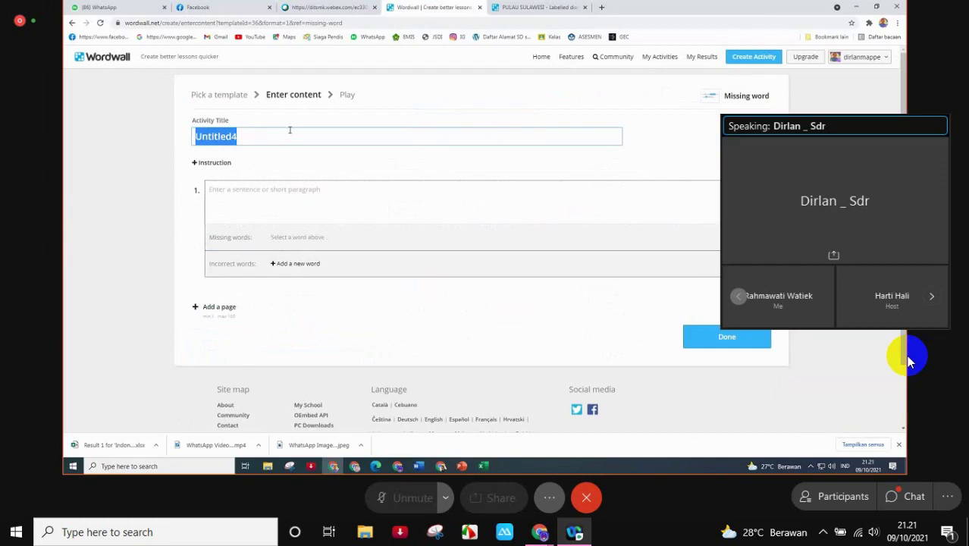
text(Bahasa I)
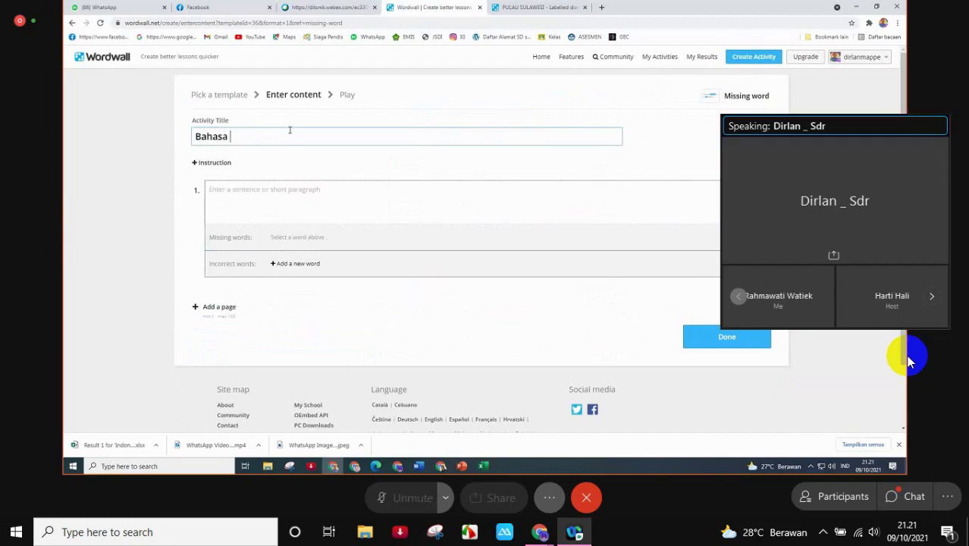
text(ndonesia)
- Enter "Lawan Kata" as the text of page 1 and add "Jauh" as an incorrect word
click(262, 195)
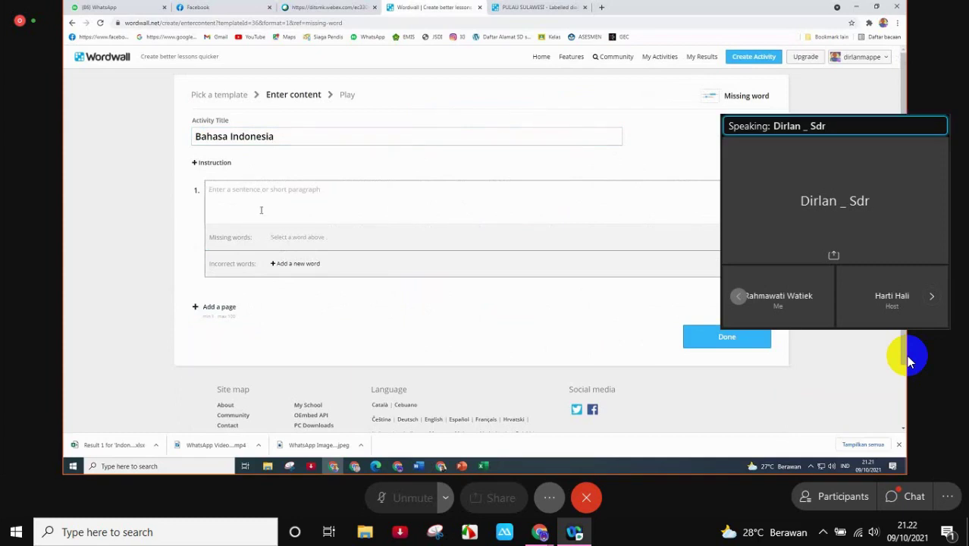
text(Lawan Kata)
click(275, 263)
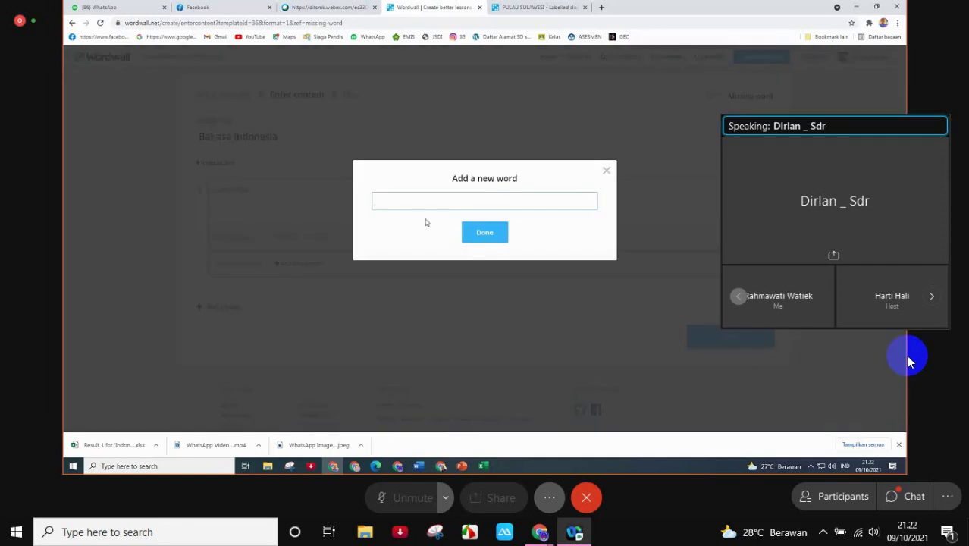
click(445, 207)
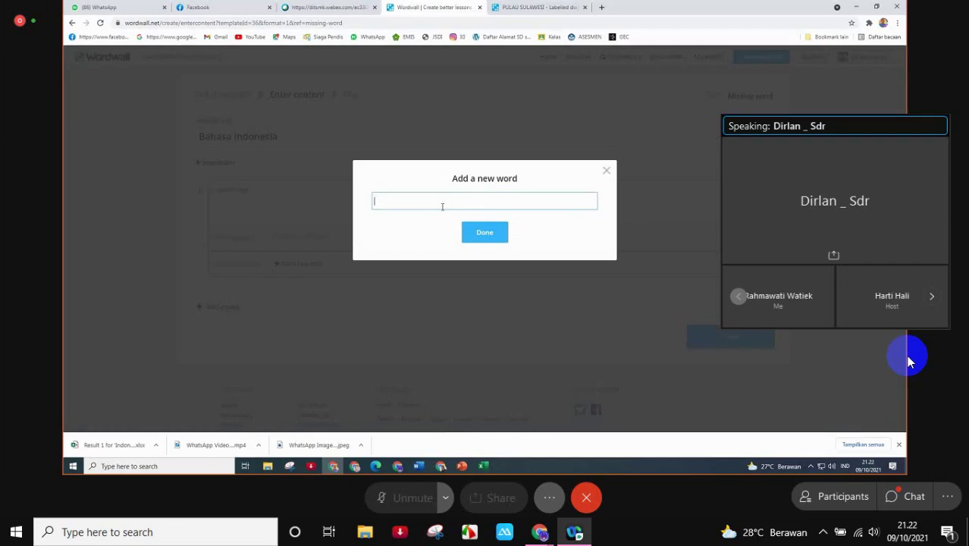
text(jauh)
click(485, 238)
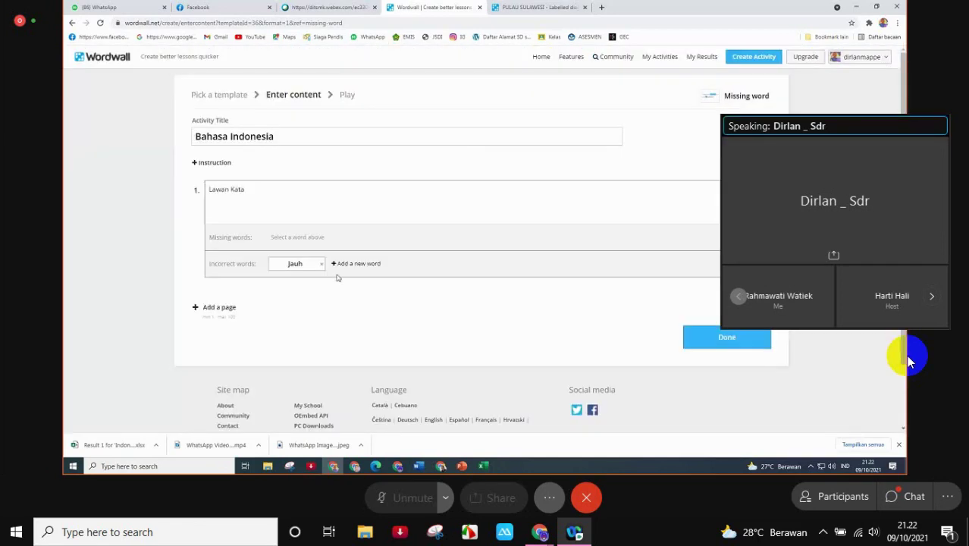
- Replace page 1's text with "Susunlah menjadi kalimat" and remove the incorrect word "Jauh"
triple_click(275, 189)
text(Su)
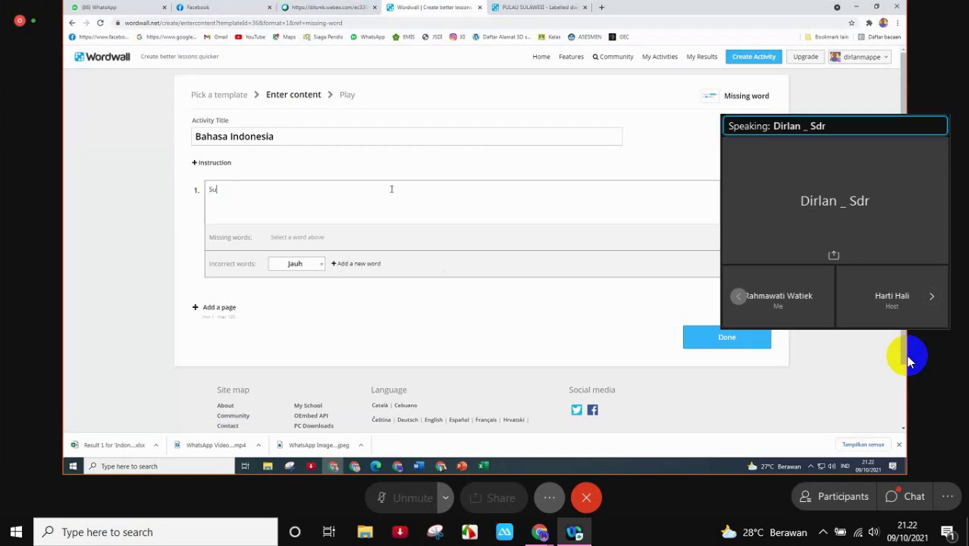
text(sunlah menjadi )
text(h menjadi kalim)
text(at)
click(338, 264)
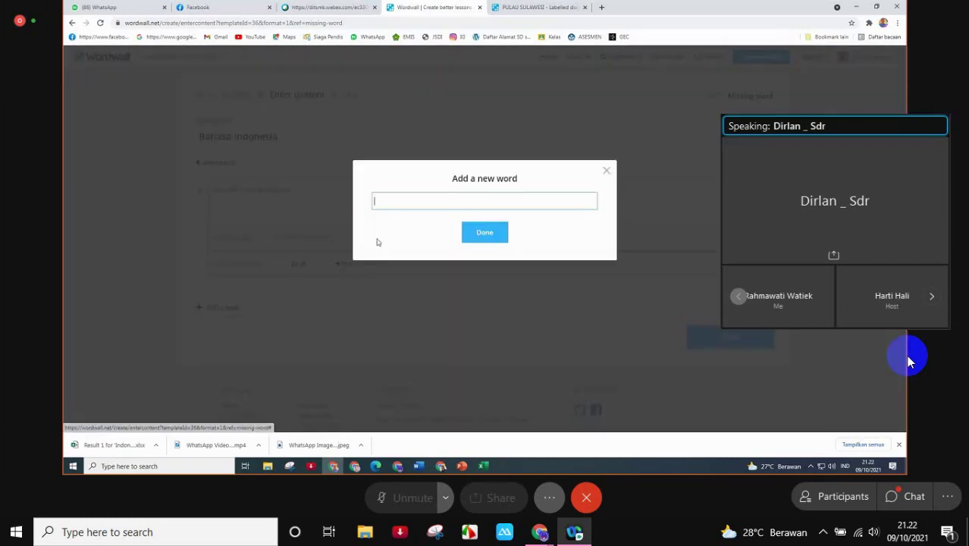
click(607, 174)
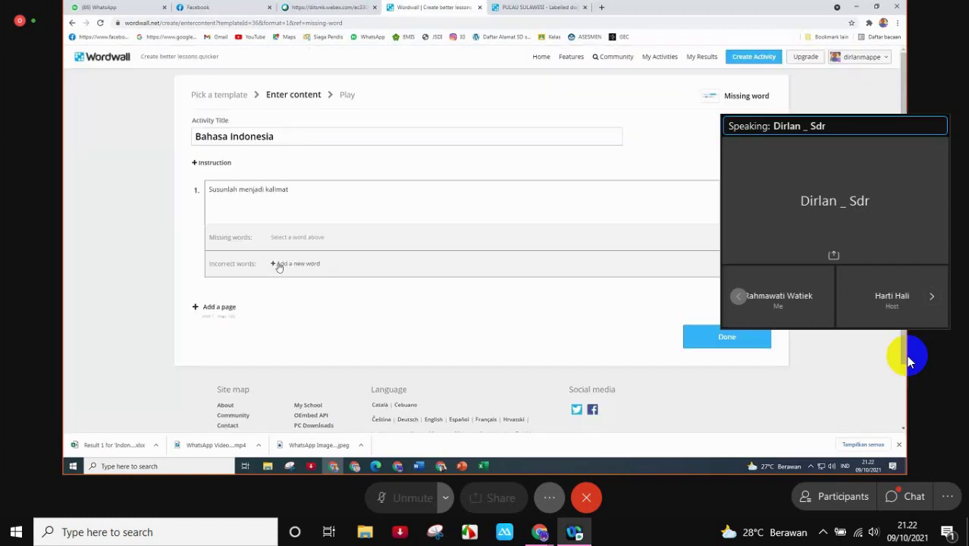
- Add "dimaksud" as an incorrect word on page 1
click(279, 265)
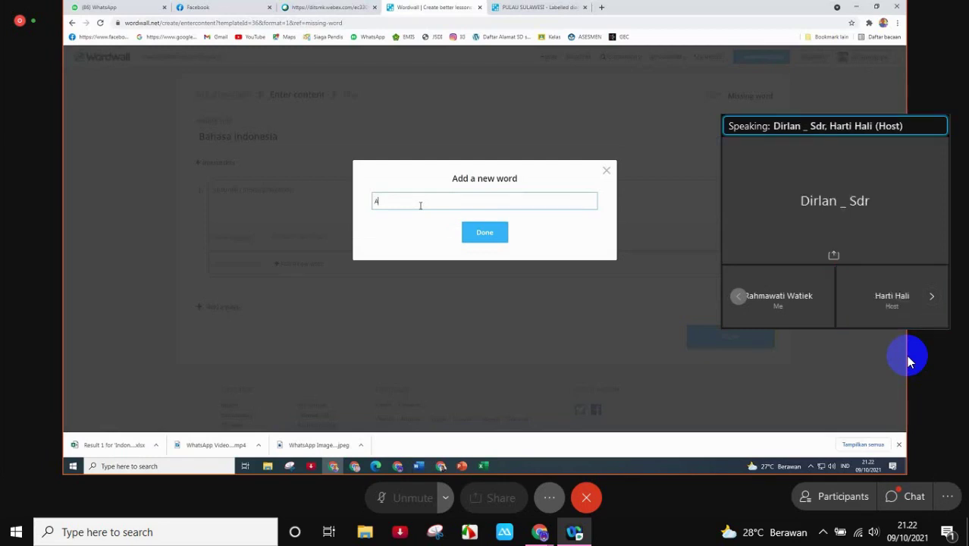
text(pa)
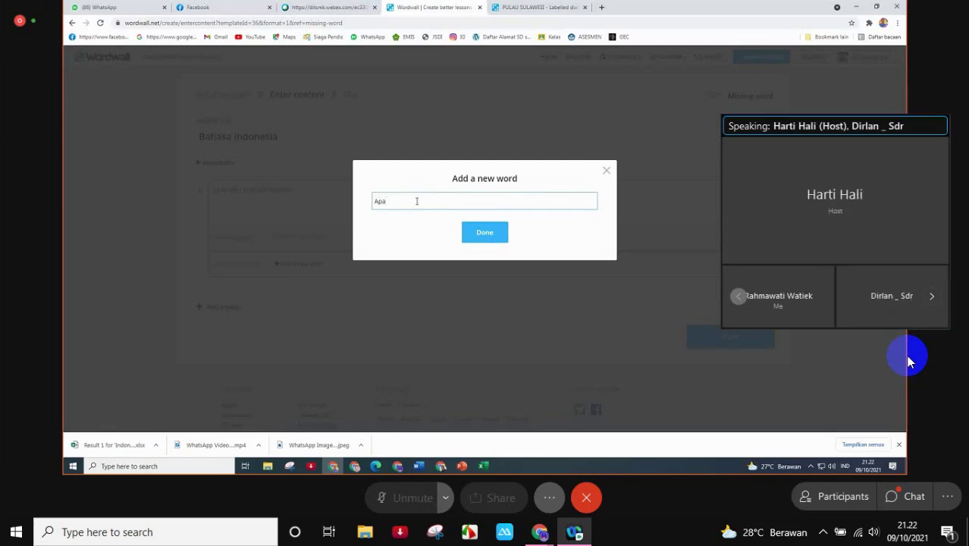
drag(416, 201, 342, 201)
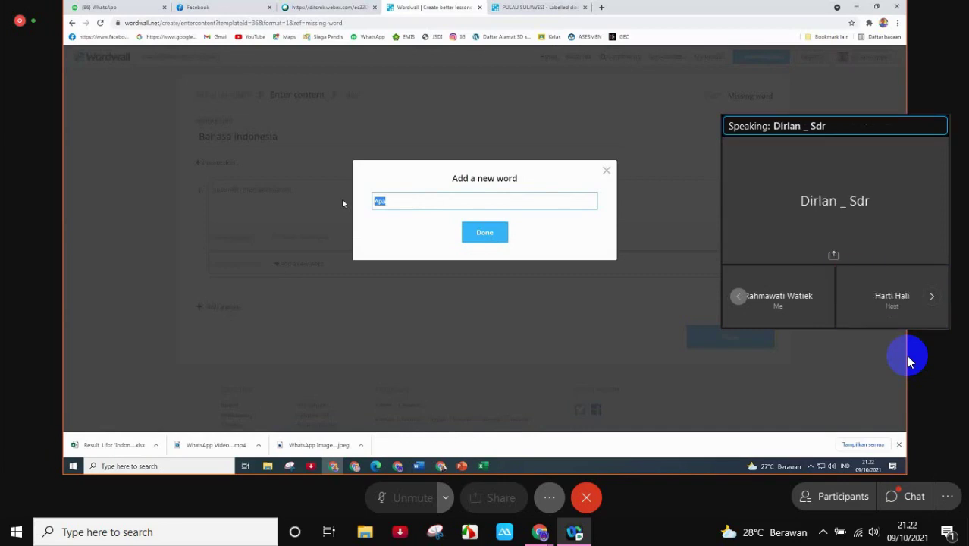
text(Pe)
key(BackSpace)
key(BackSpace)
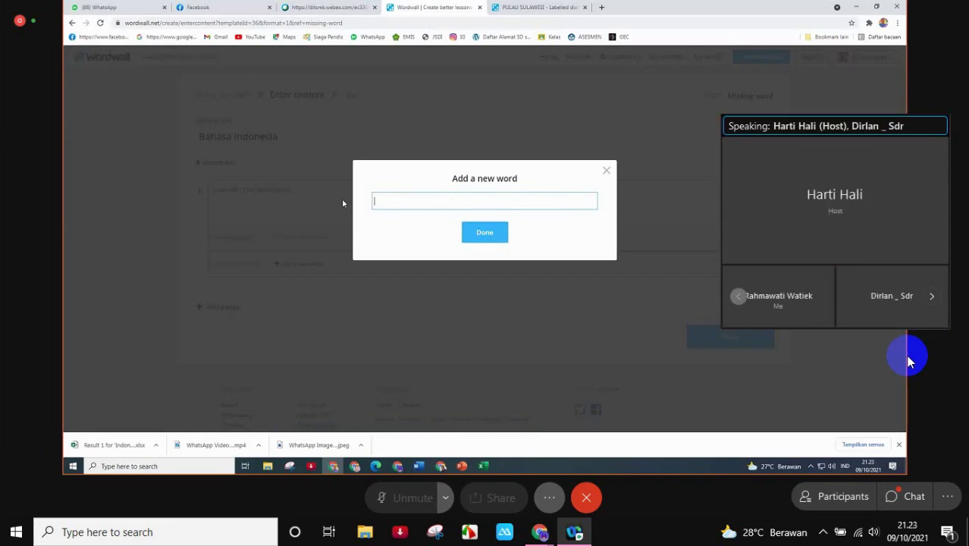
text(dimaksu)
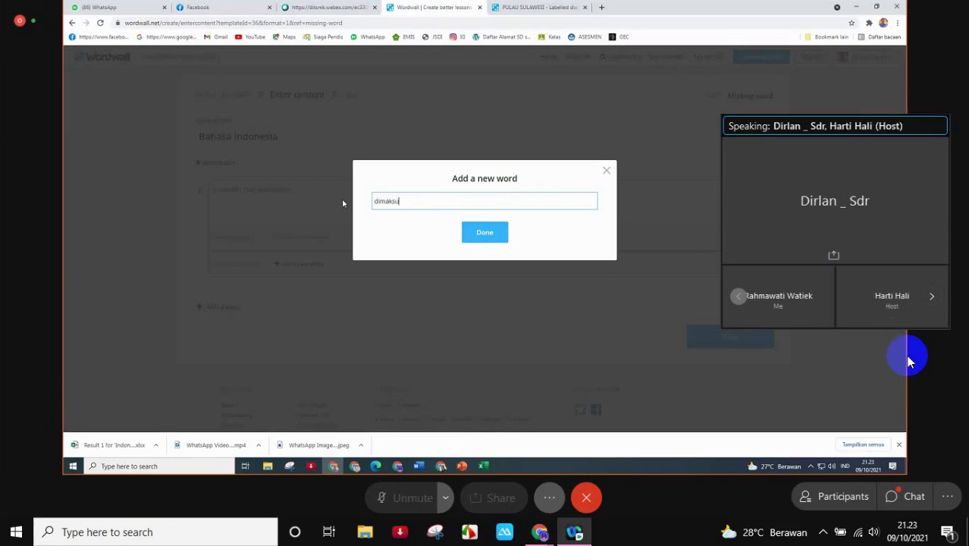
text(d)
click(467, 238)
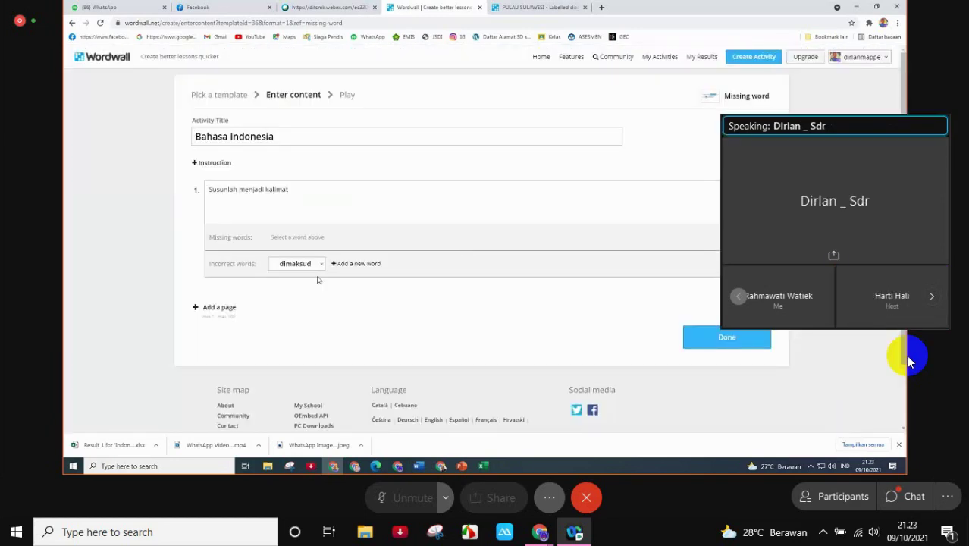
- Add "dengan", "apa" and "yang" as further incorrect words on page 1
click(354, 264)
text(deng)
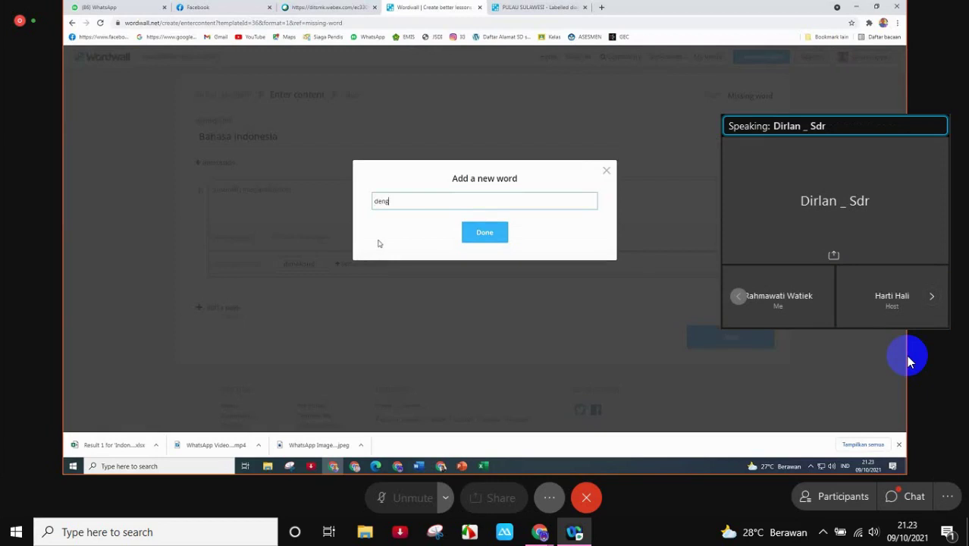
text(an)
click(482, 241)
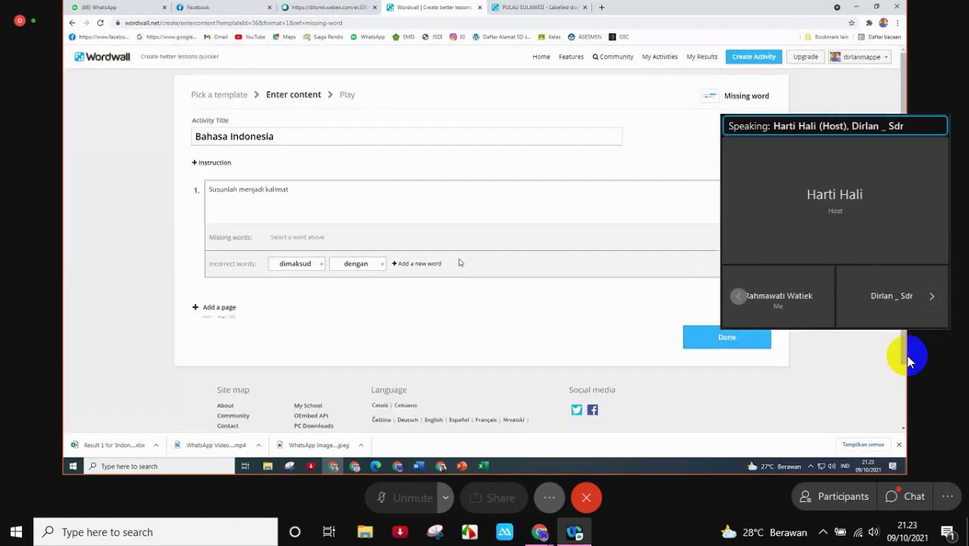
click(419, 266)
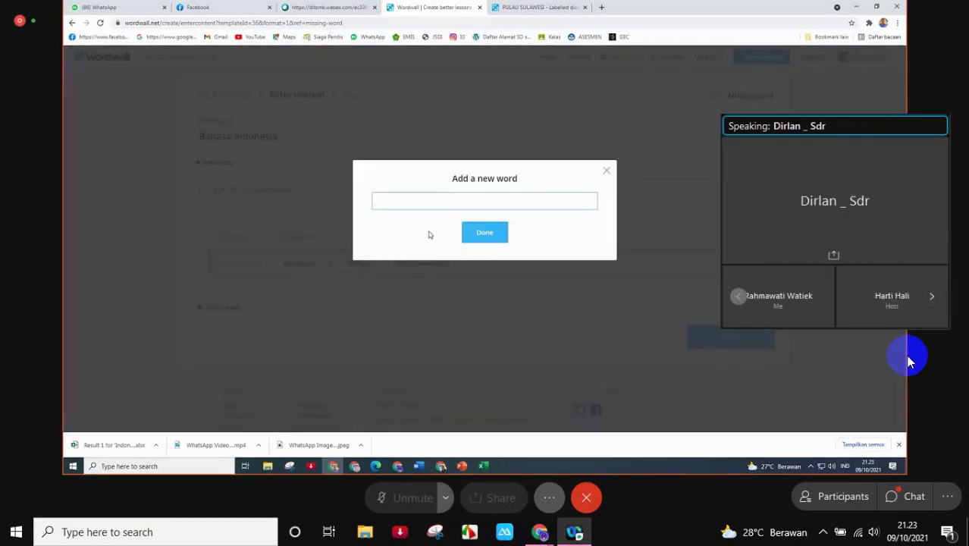
text(apa)
click(488, 241)
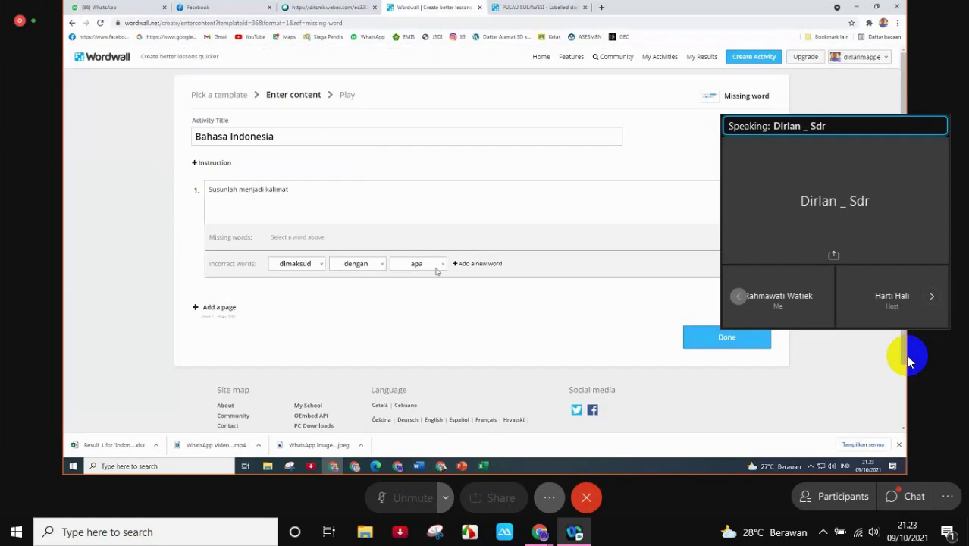
click(478, 264)
text(y)
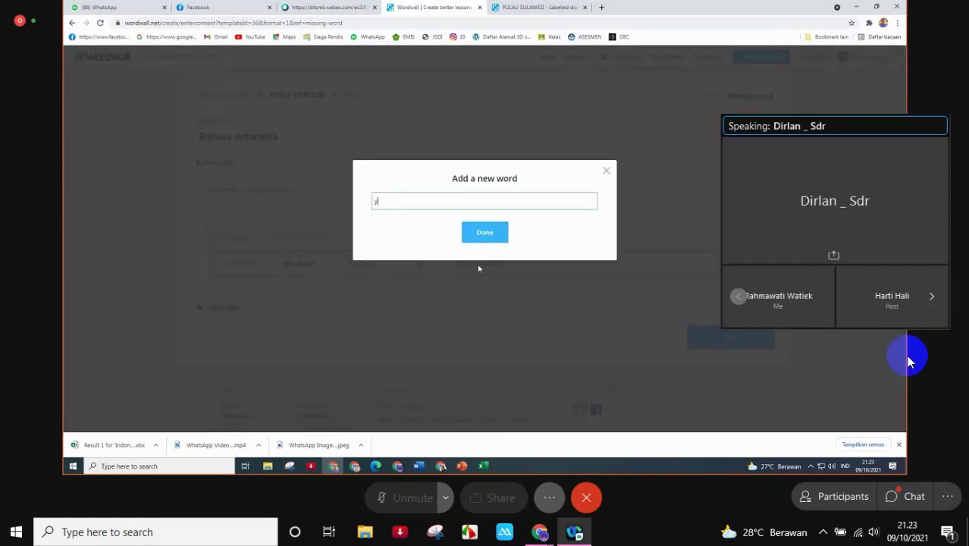
text(ang)
click(486, 232)
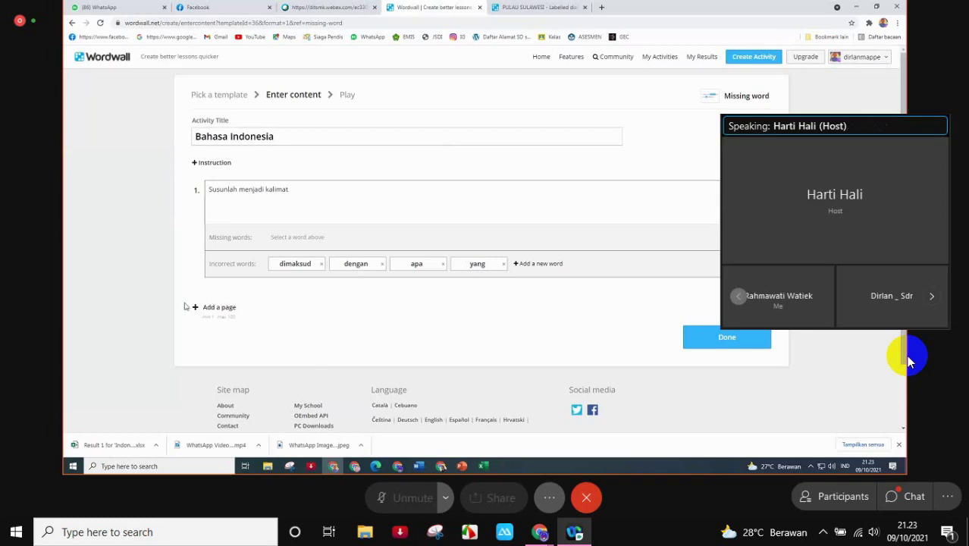
- Add a second page to the activity and enter "Buat kalimat negatif" as its text
click(216, 309)
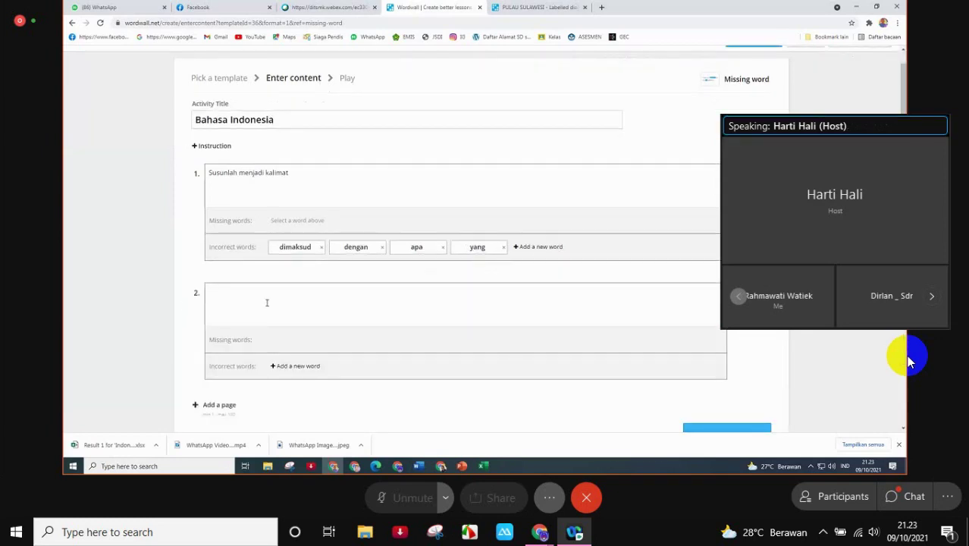
text(Budi)
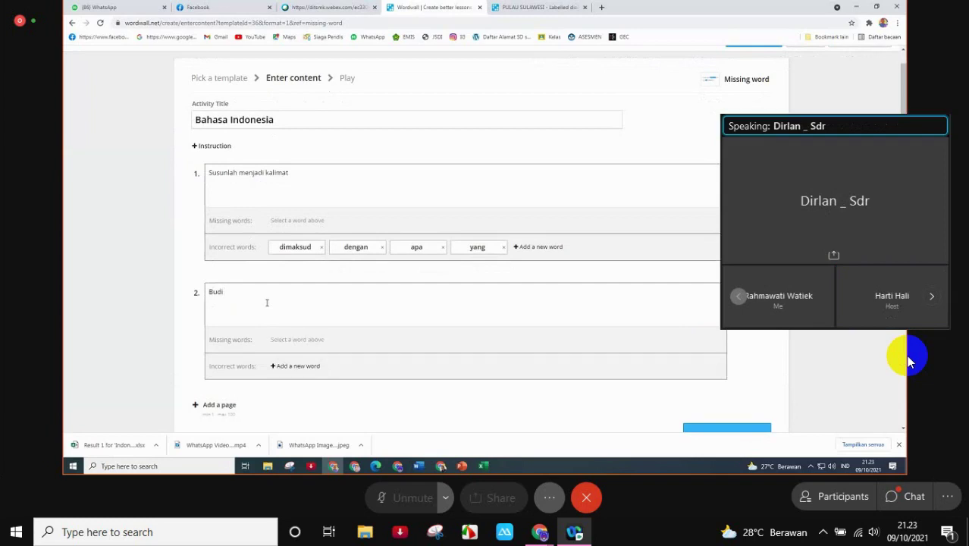
text( memba)
key(BackSpace)
key(BackSpace)
key(BackSpace)
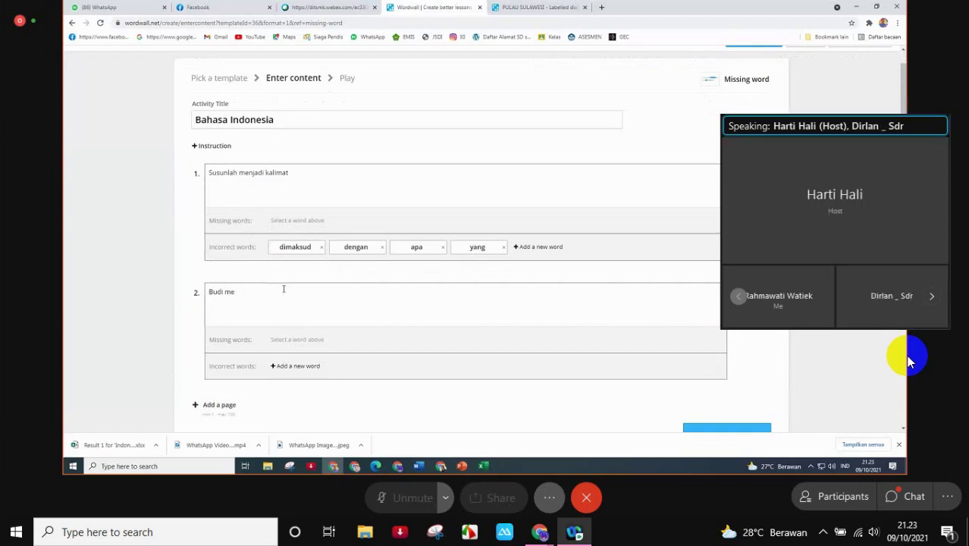
key(ctrl+a)
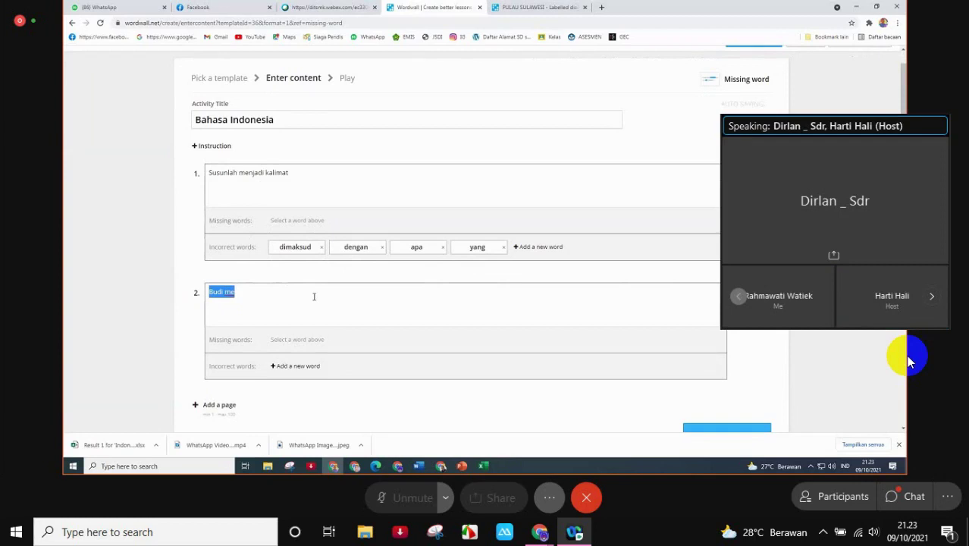
text(Buat kalim)
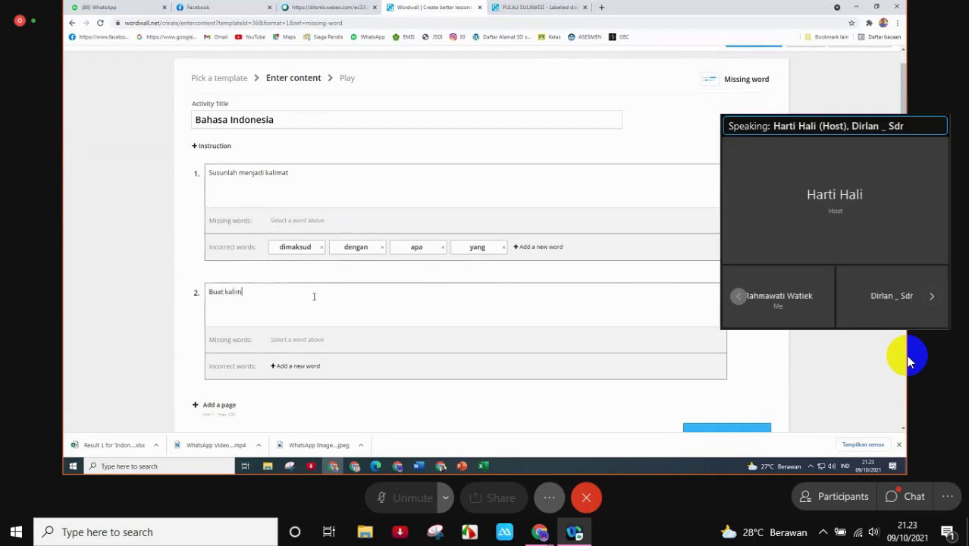
text(at neg)
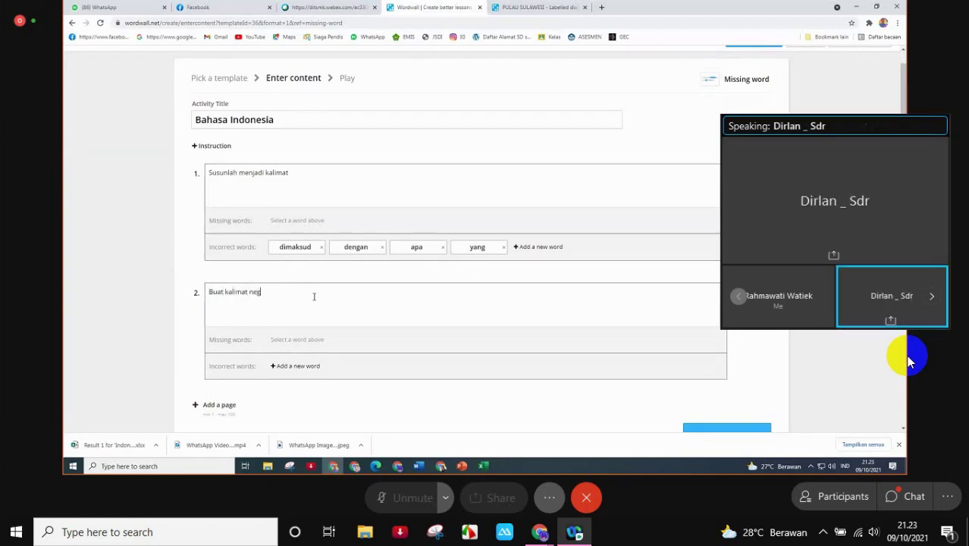
text(atif)
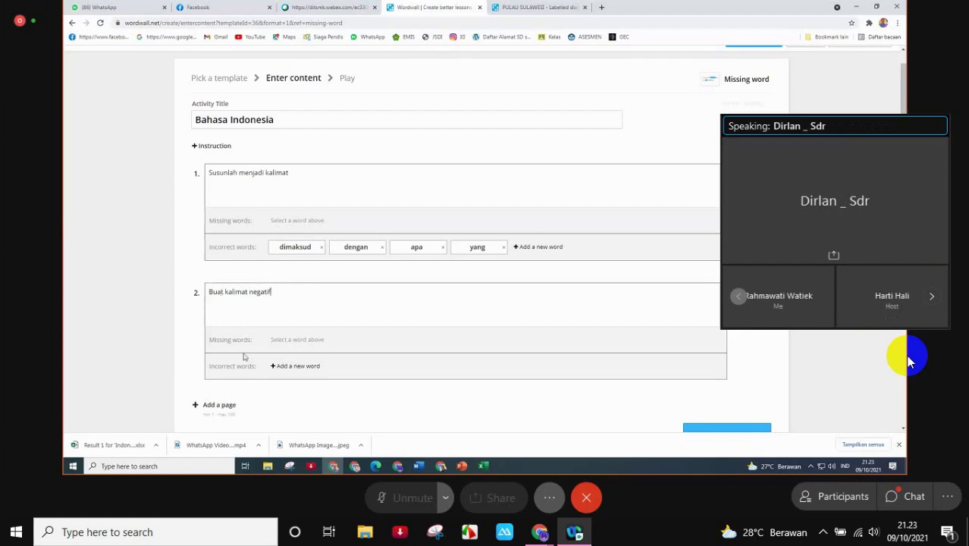
- Add "Tidak" and a first name as incorrect words on page 2
click(296, 366)
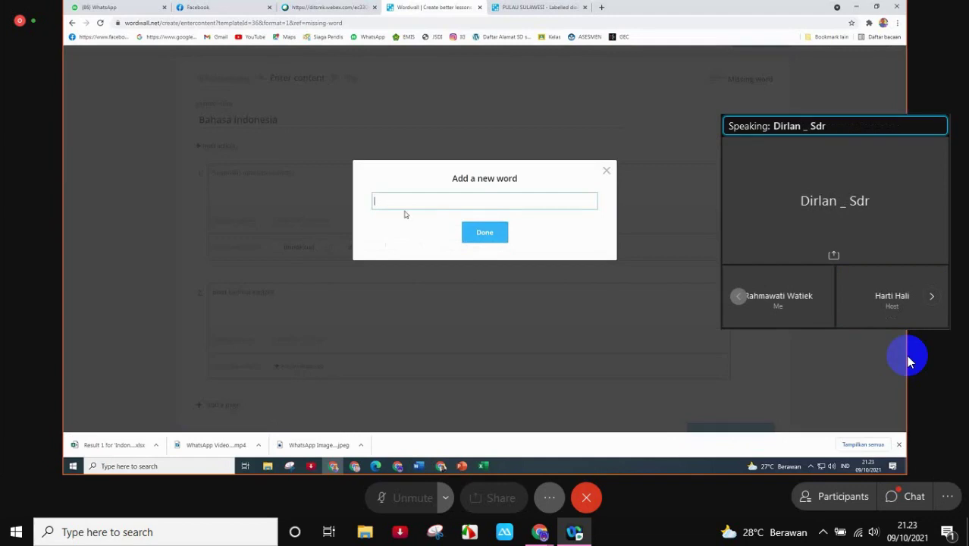
text(Tidak)
click(493, 232)
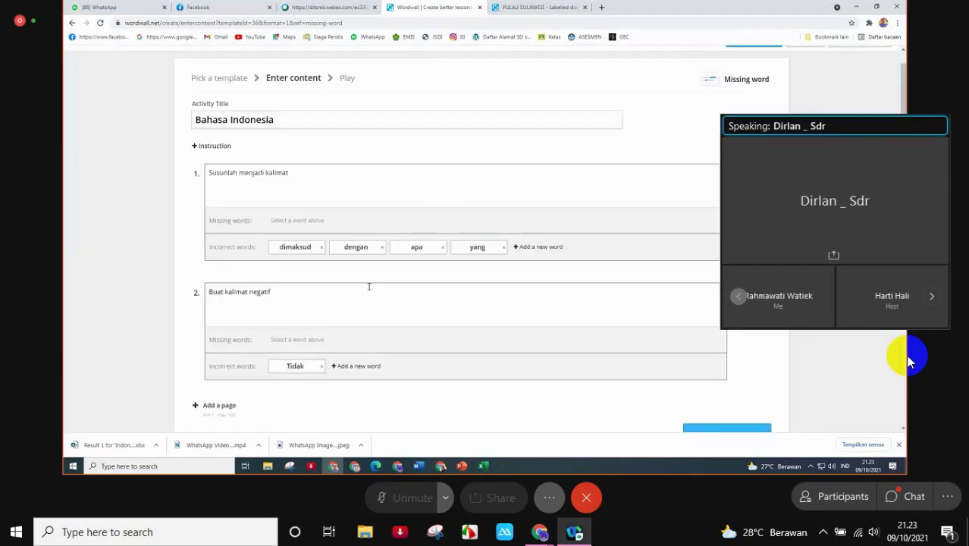
click(350, 370)
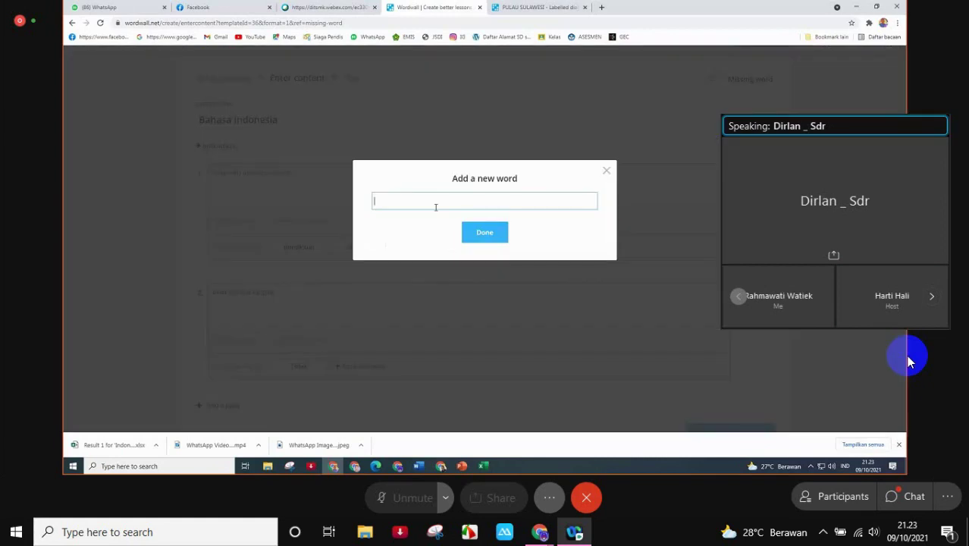
text(Budi)
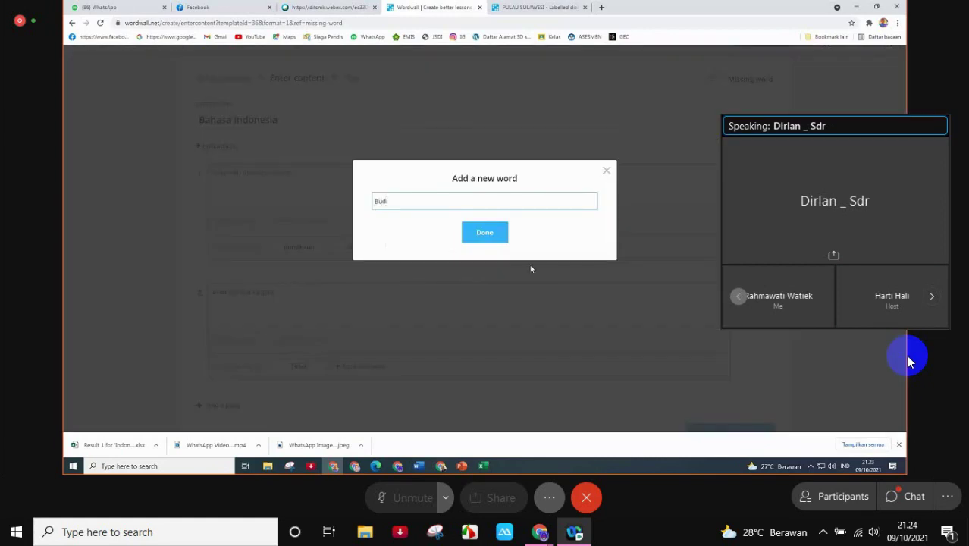
click(486, 234)
- Add "mengerjakan" and "tugas" as further incorrect words on page 2
click(419, 367)
text(Men)
key(BackSpace)
key(BackSpace)
text(mengerjakan)
click(480, 239)
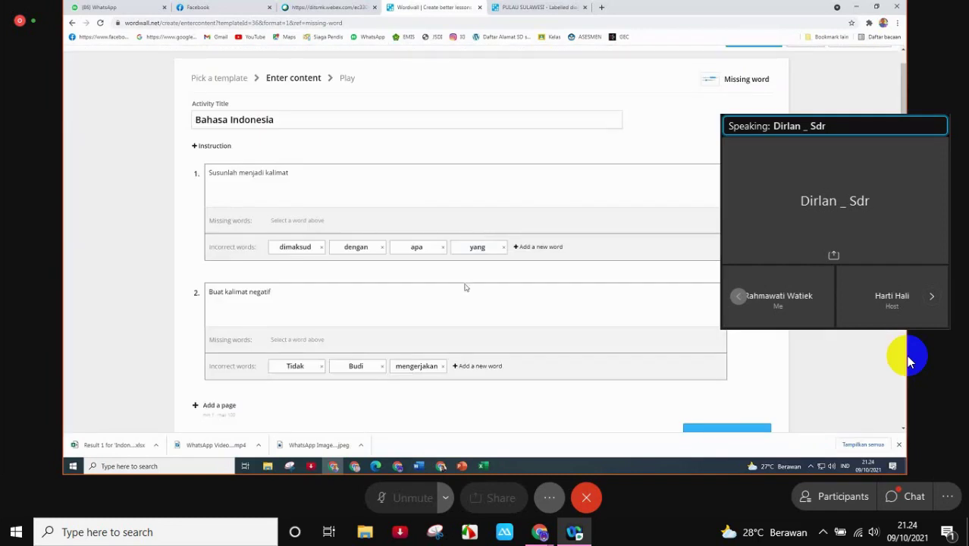
click(463, 370)
text(tu)
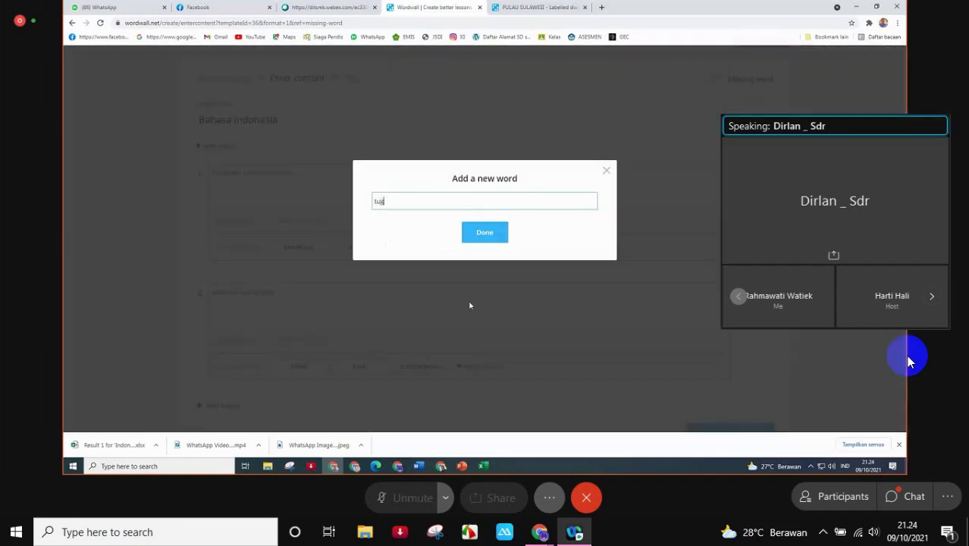
text(gas)
click(489, 238)
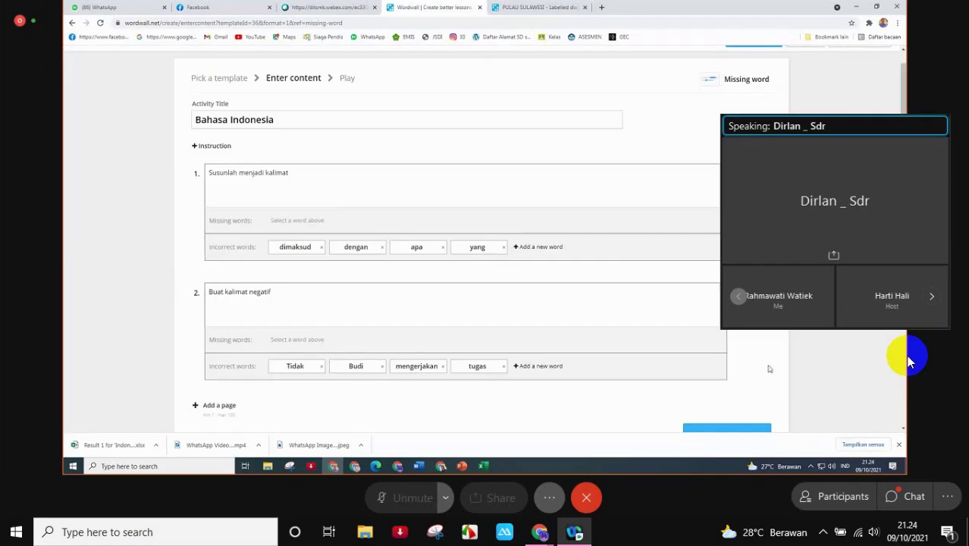
- Try to complete the activity with the two pages as entered
scroll(737, 364, down, 1)
click(724, 348)
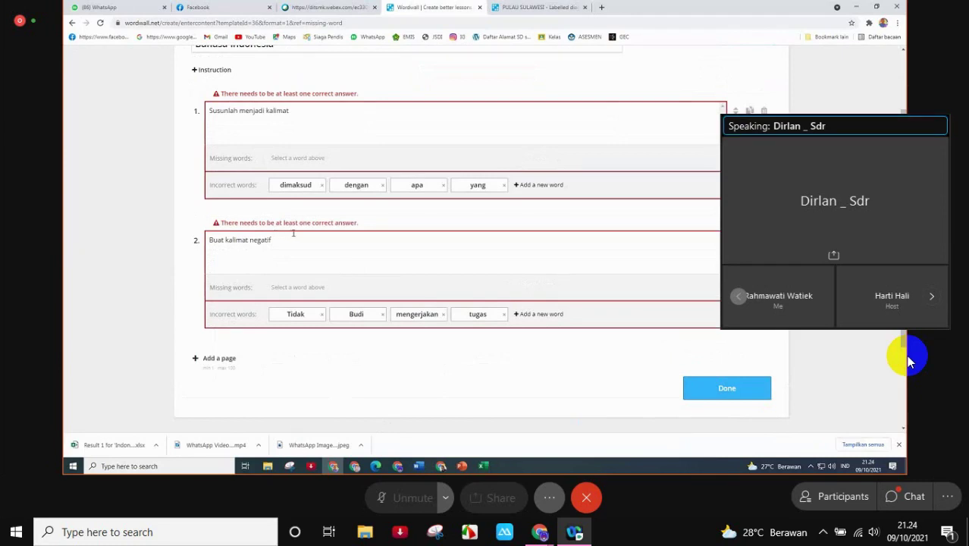
scroll(326, 245, up, 1)
scroll(329, 250, up, 1)
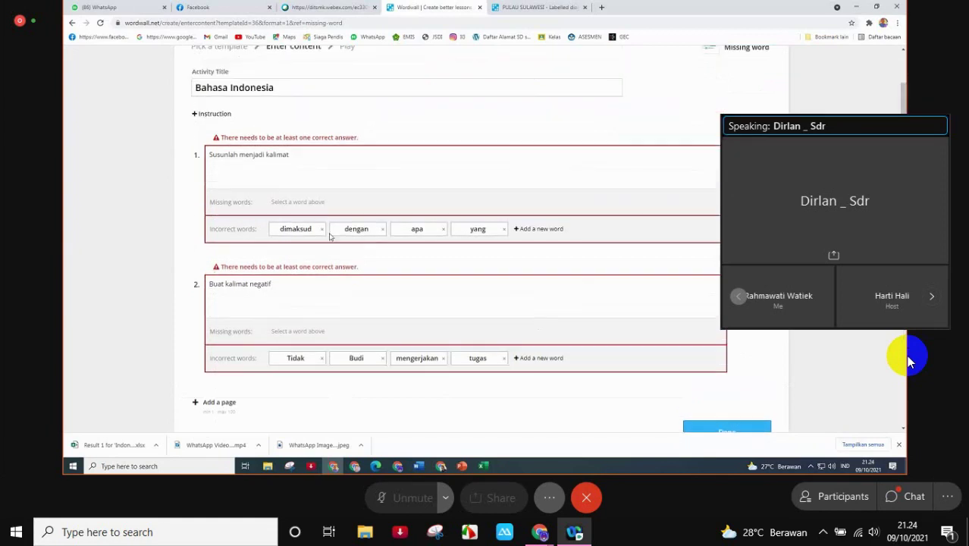
- Replace page 1's text with "Apa yang dimaksud dengan puisi"
triple_click(314, 156)
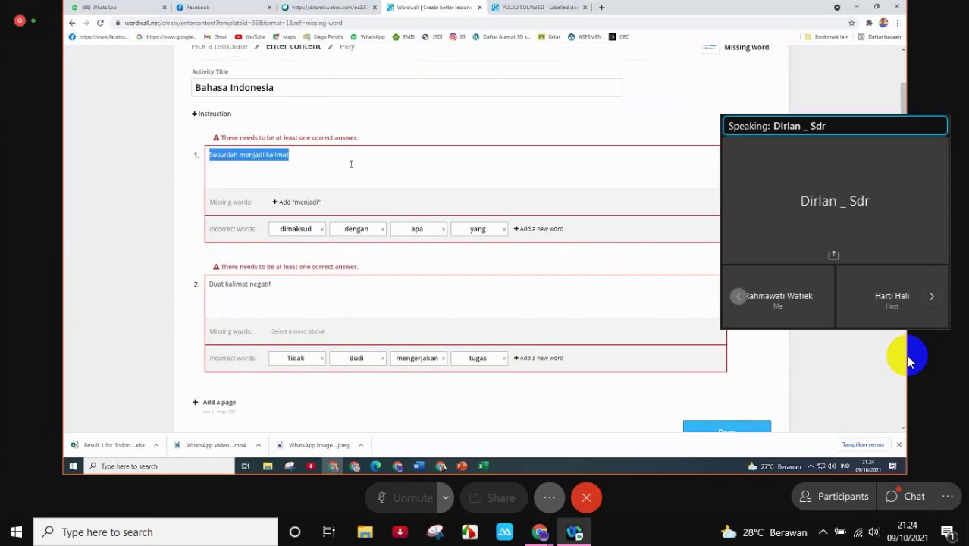
text(Apa)
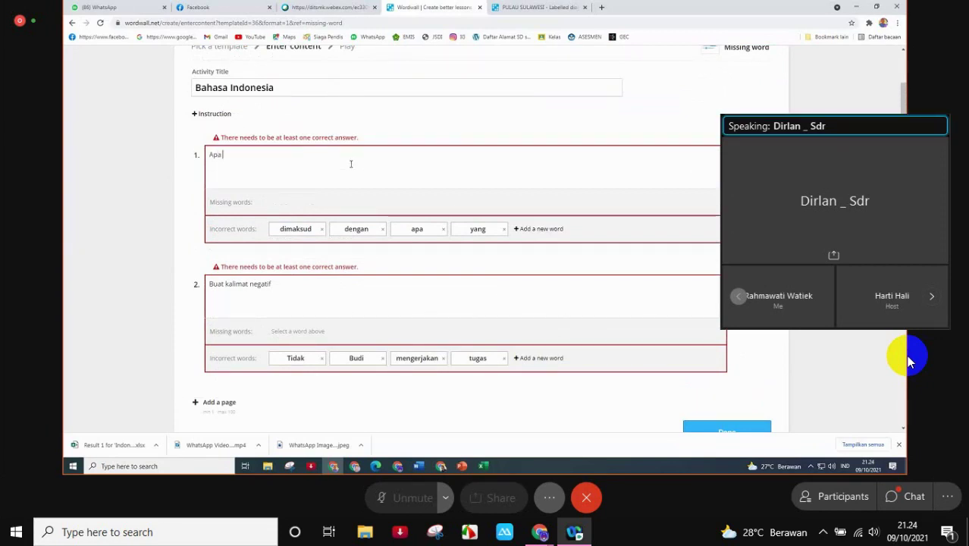
text( yang dima)
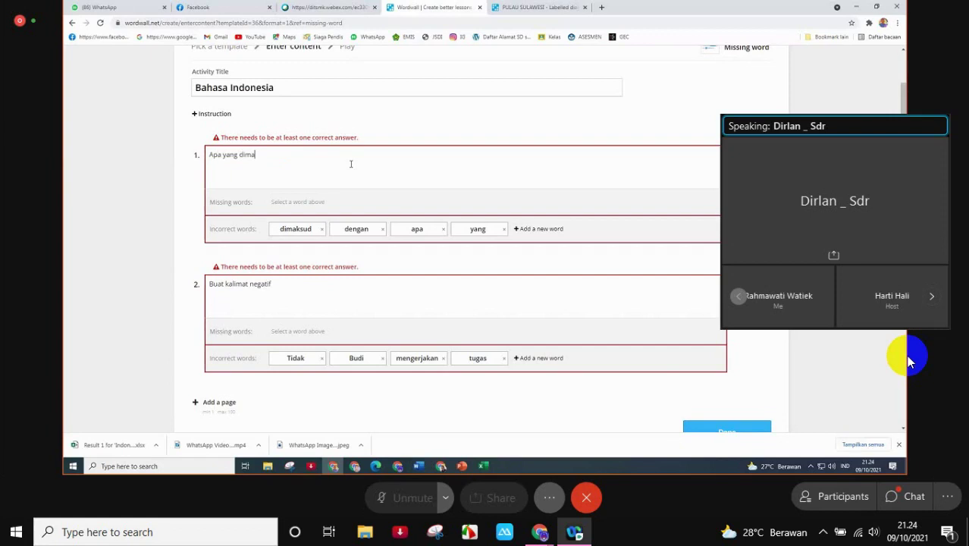
text(ksud)
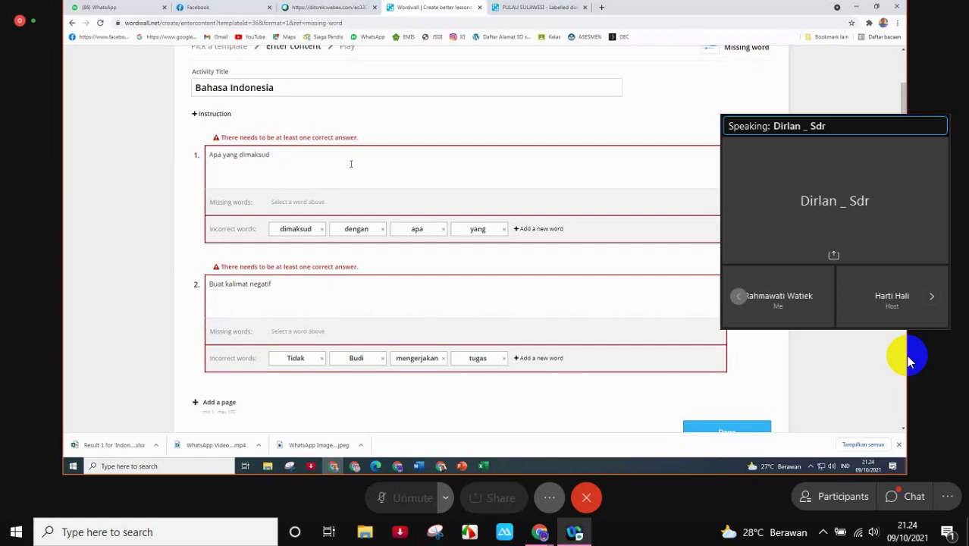
text( dengan)
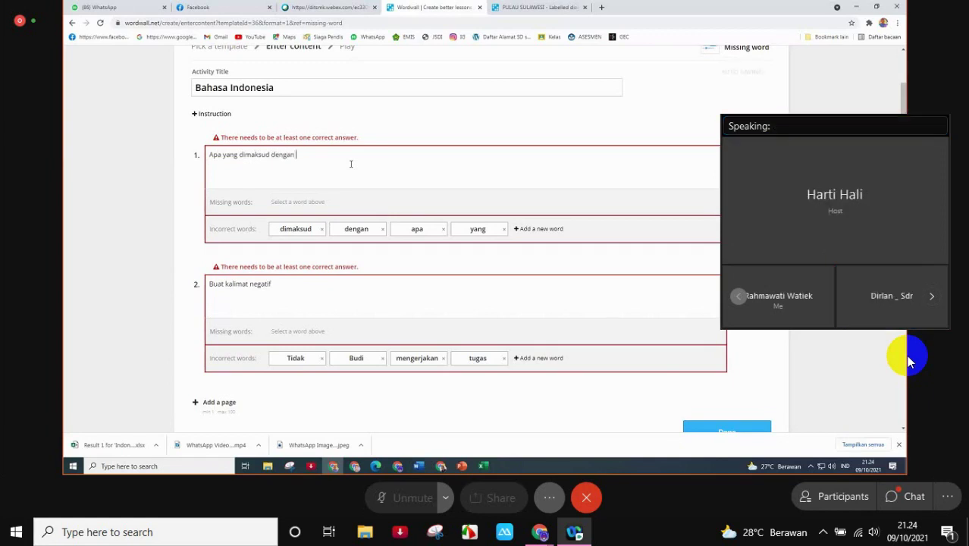
text( Pu)
key(BackSpace)
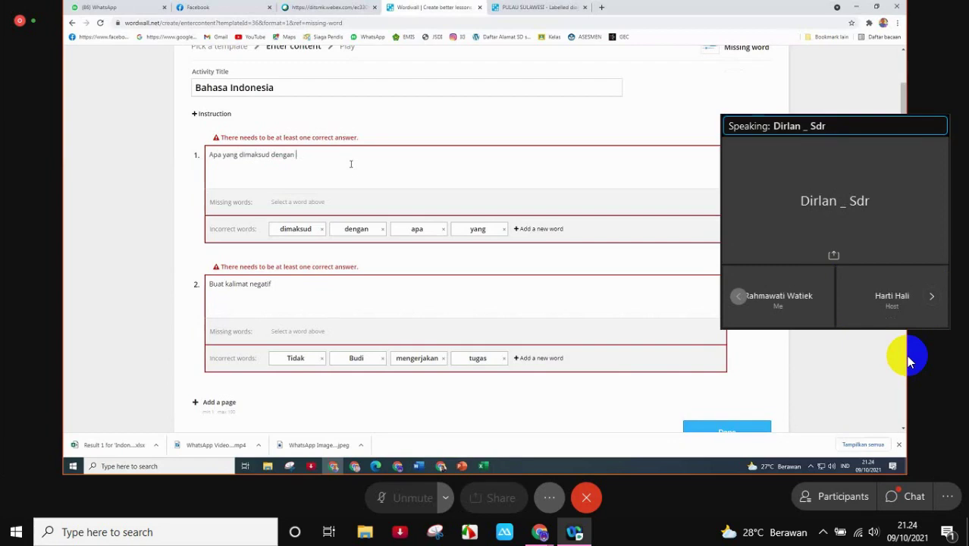
text(puisi)
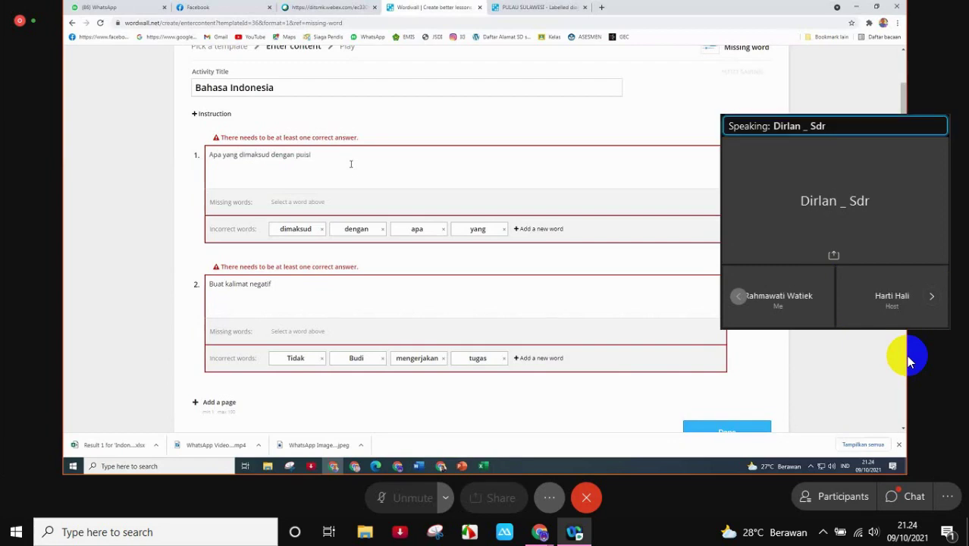
- Add "puisi" as an incorrect word on page 1
click(521, 228)
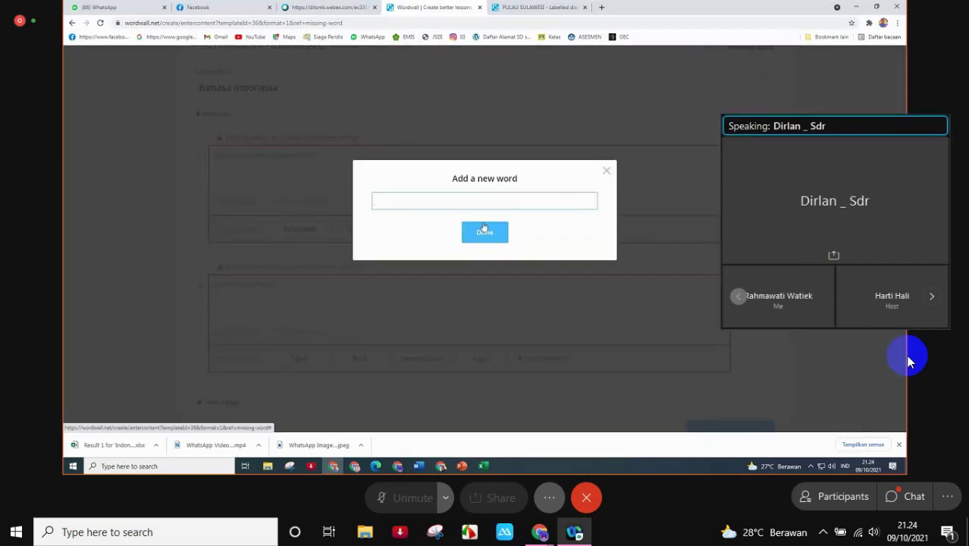
text(puisi)
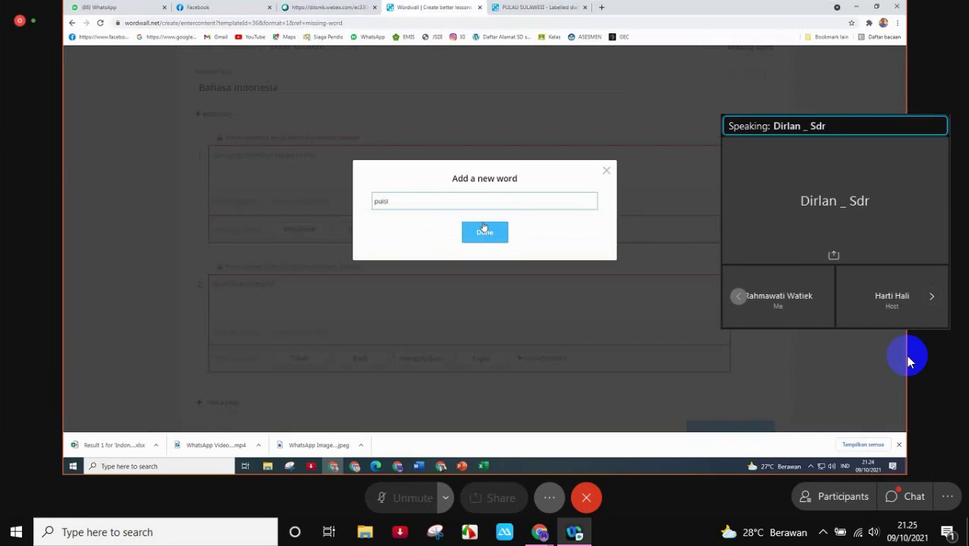
click(485, 234)
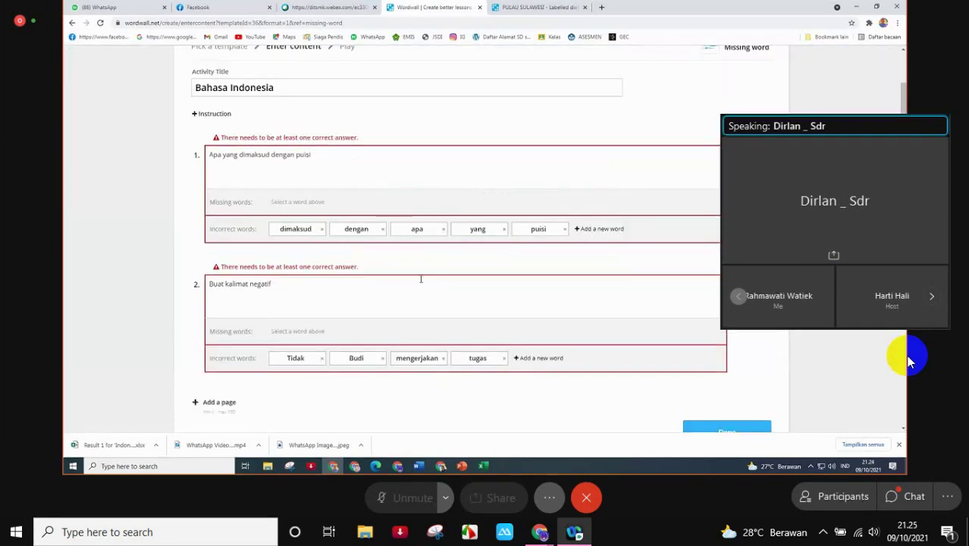
click(301, 287)
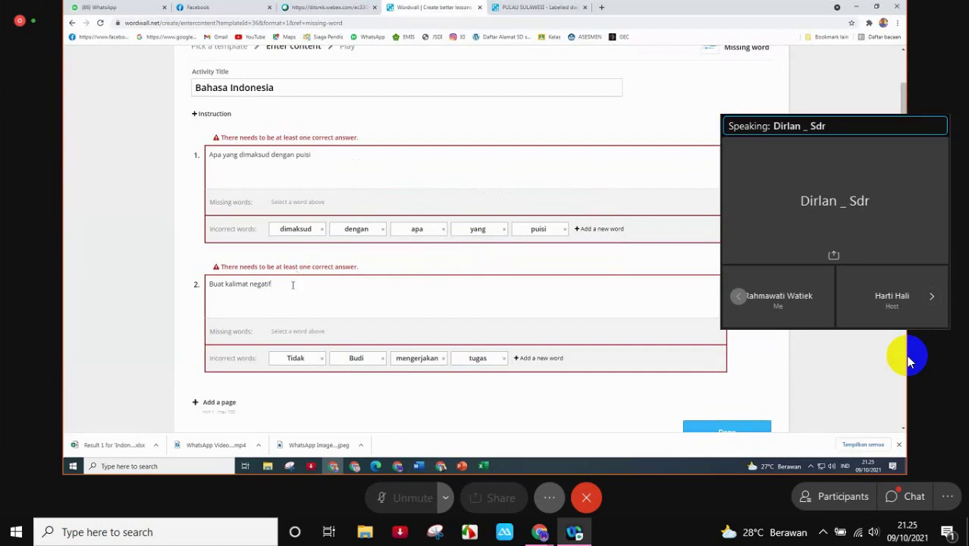
drag(292, 283, 197, 287)
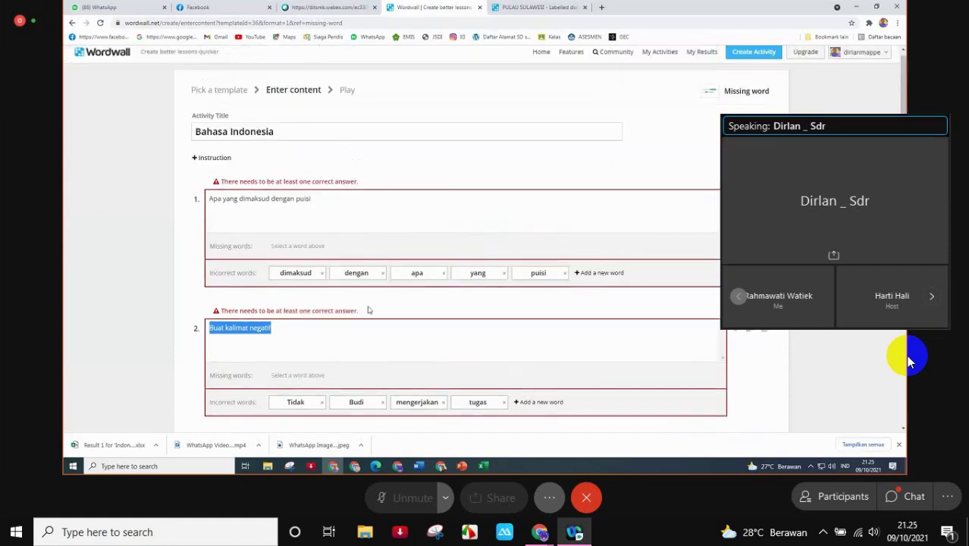
scroll(369, 309, down, 2)
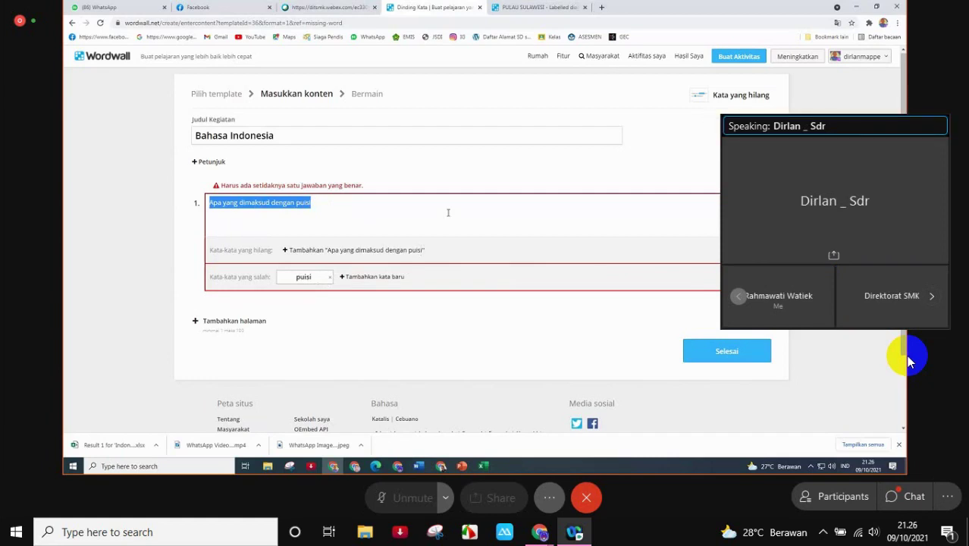
- Replace page 1's text with "Kota .... adalah kota hujan"
text(Ibu kota )
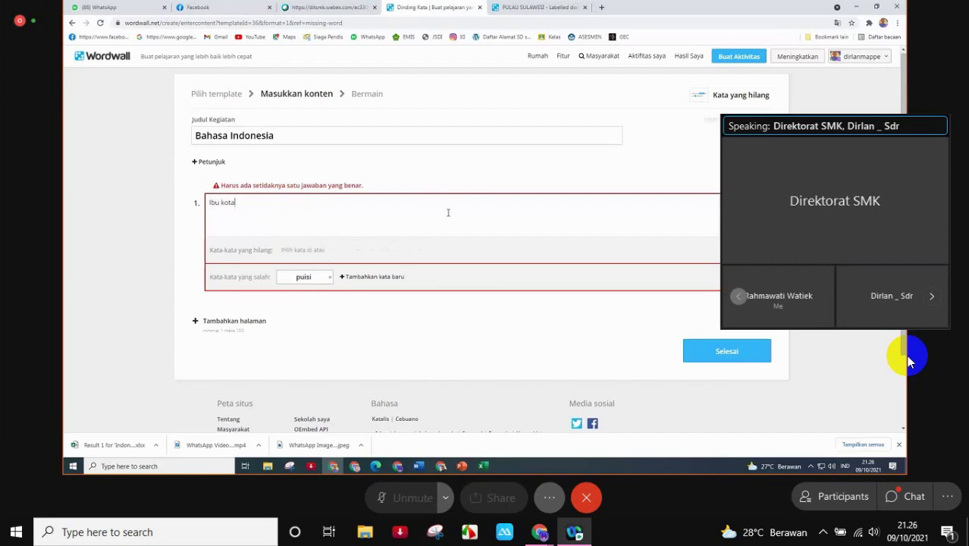
text(ne)
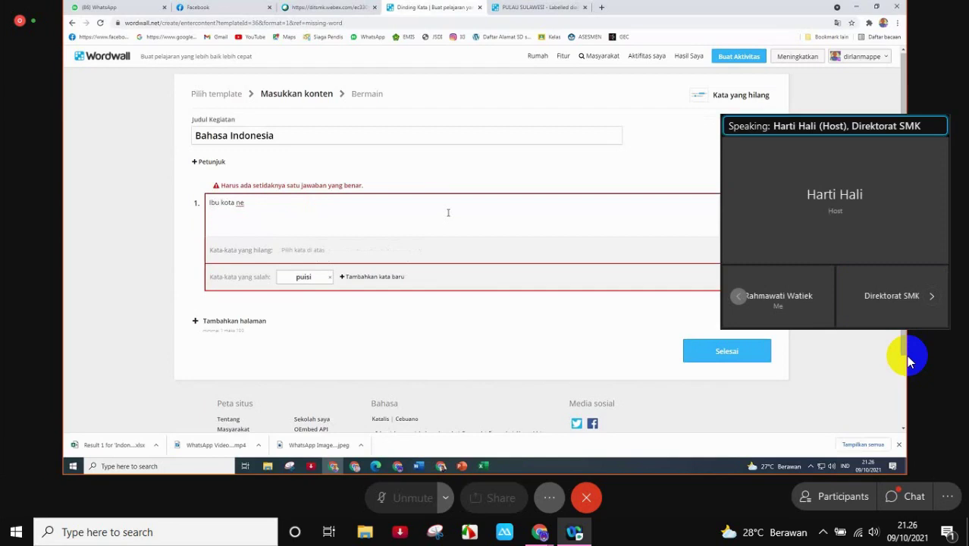
key(BackSpace)
key(BackSpace)
key(BackSpace)
key(BackSpace)
key(BackSpace)
key(BackSpace)
key(BackSpace)
key(BackSpace)
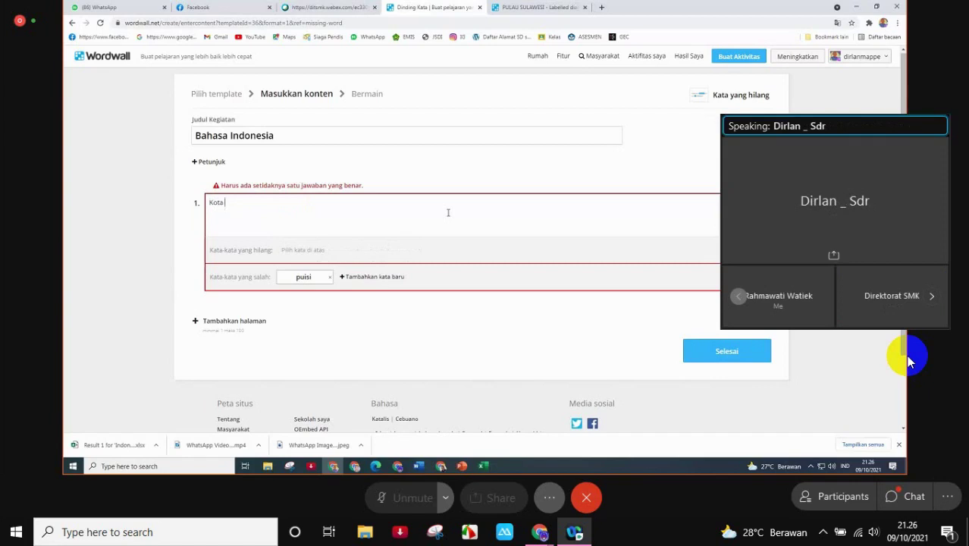
text(....)
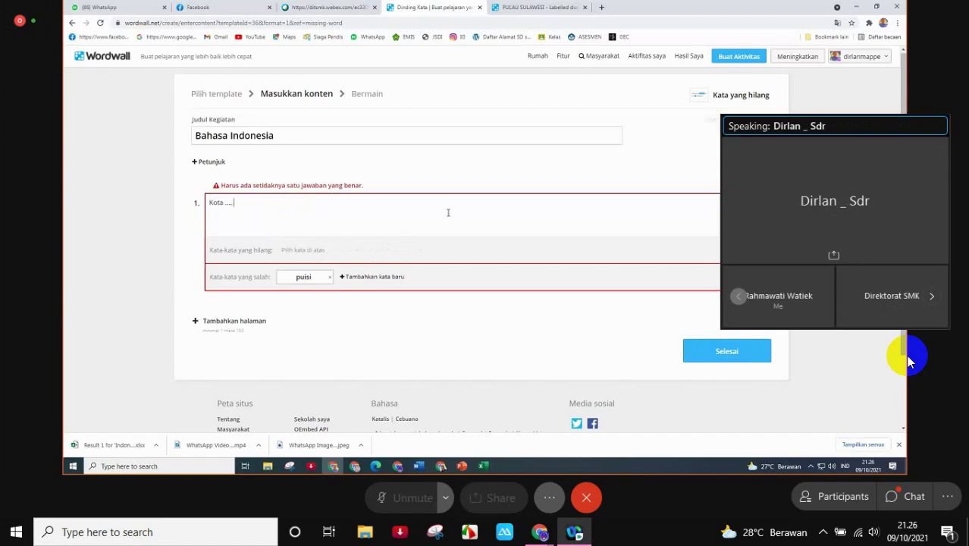
text( adalah kota hujan)
- Replace page 1's incorrect word "puisi" with "Bogor" and try to complete the activity
click(331, 277)
click(318, 277)
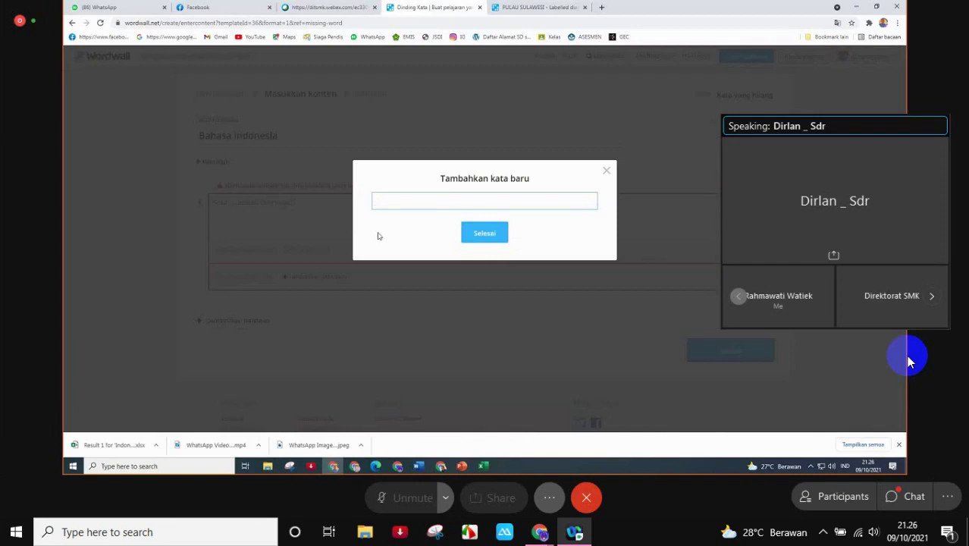
text(Bog)
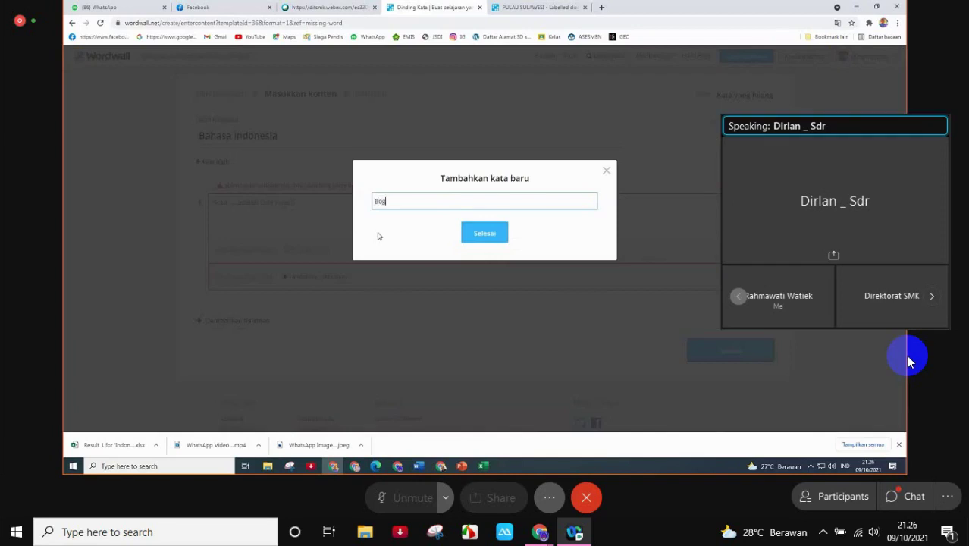
text(or)
click(473, 233)
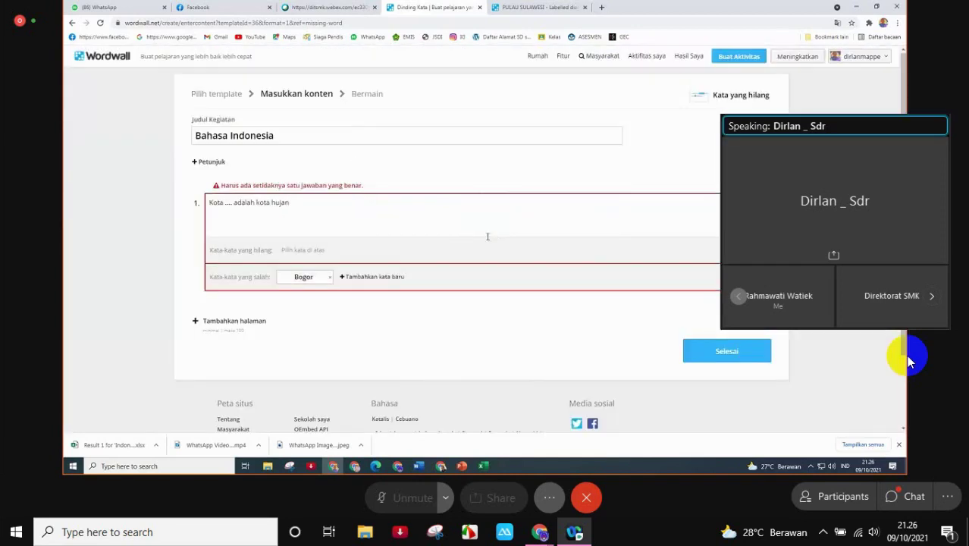
click(755, 351)
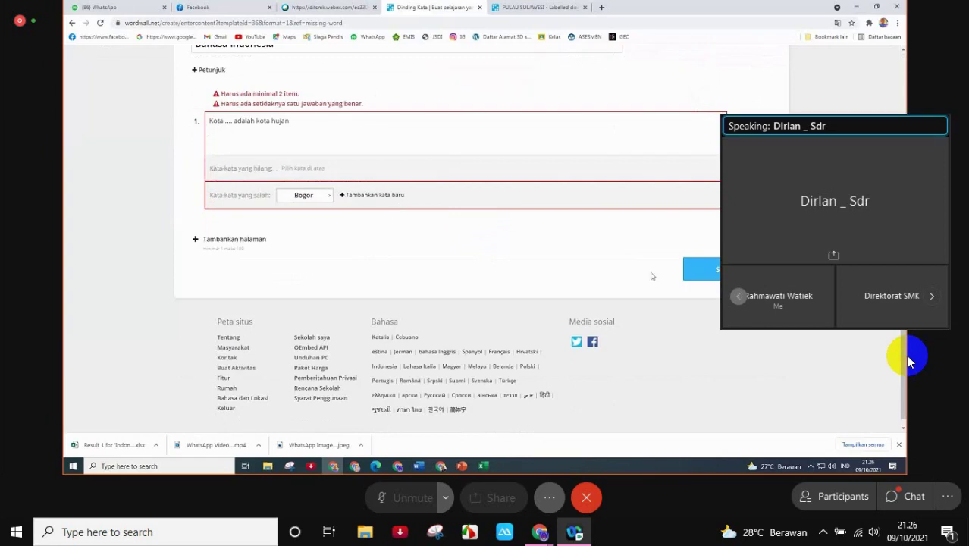
click(291, 130)
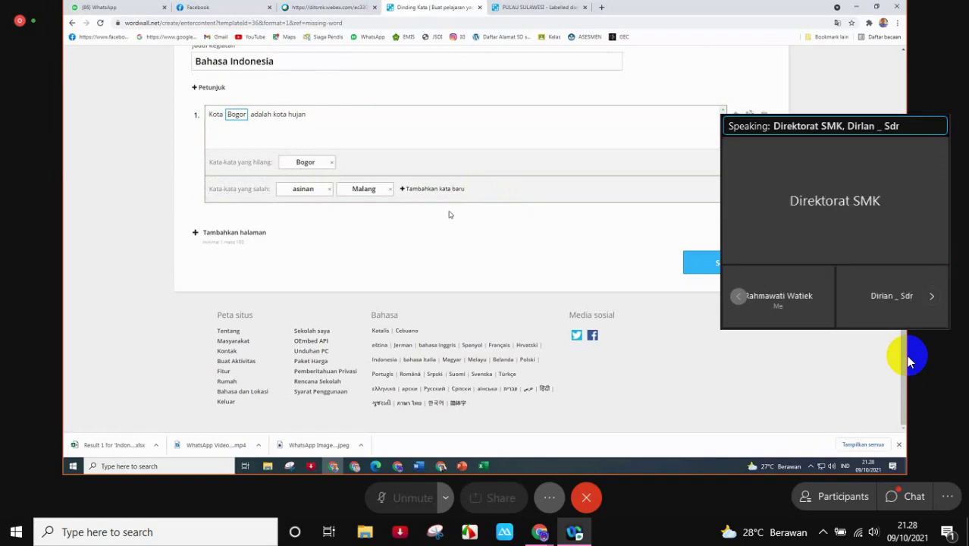
- Add page 2 with the sentence "Maluku adalah penghasil cengkeh terbesar di Asia" and select the word "Maluku" in it
click(215, 235)
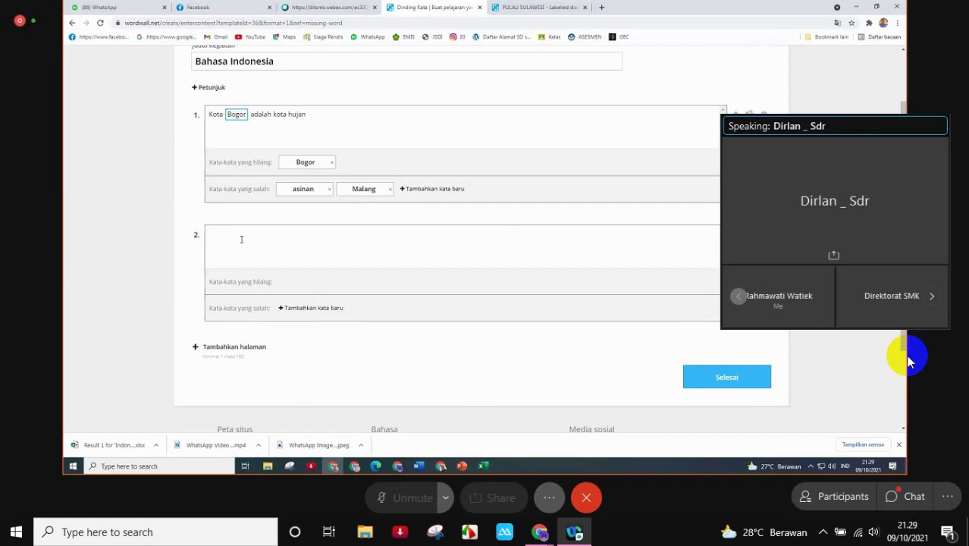
text(M)
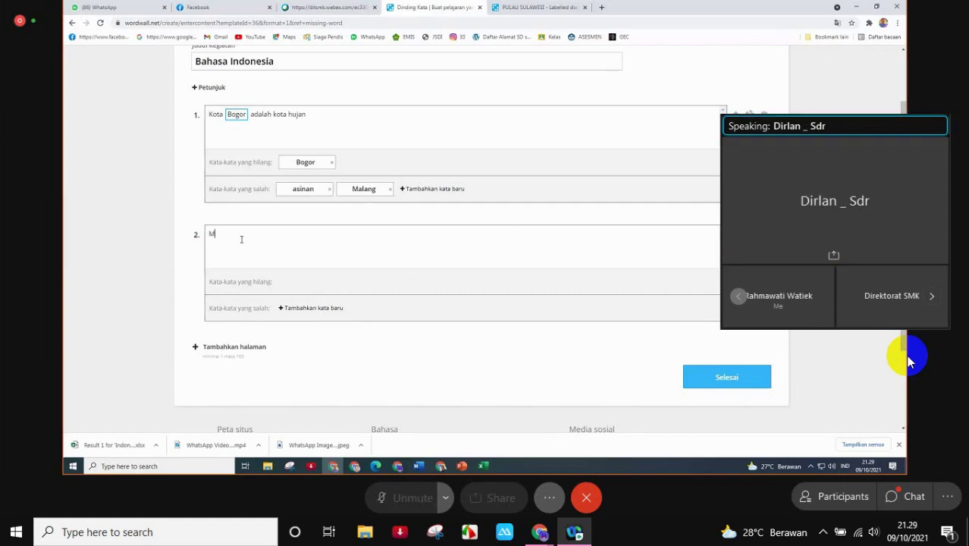
text(aluku adalah pengh)
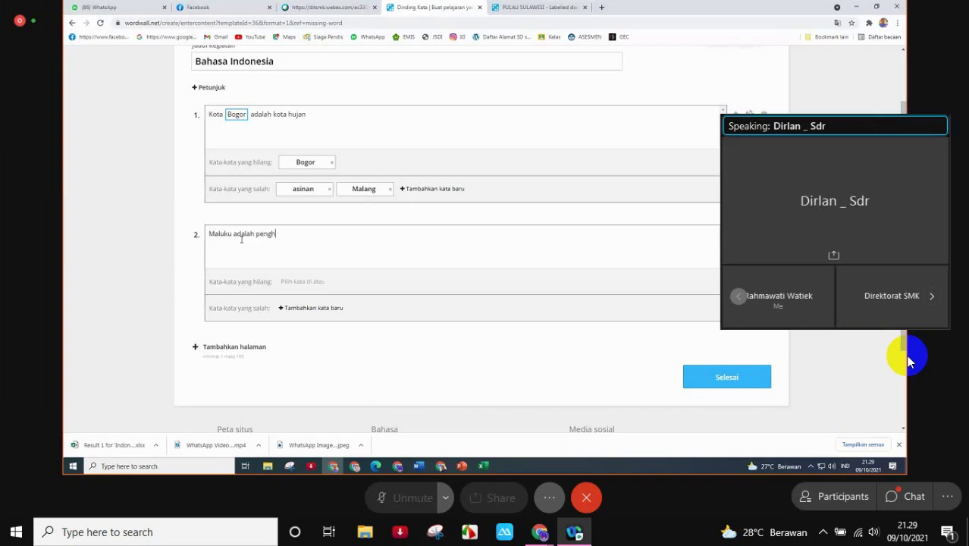
text(asil ceng)
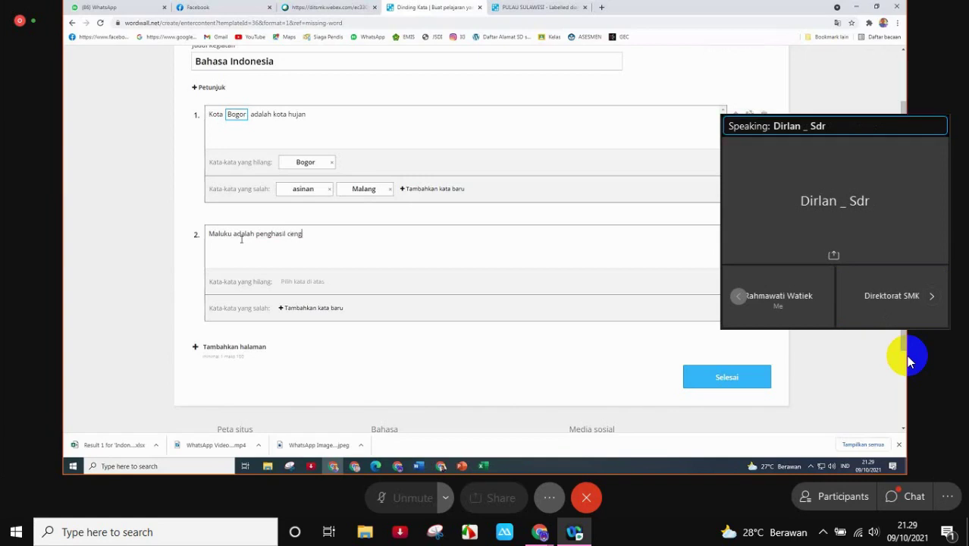
text(keh terbesar di Asia)
click(265, 251)
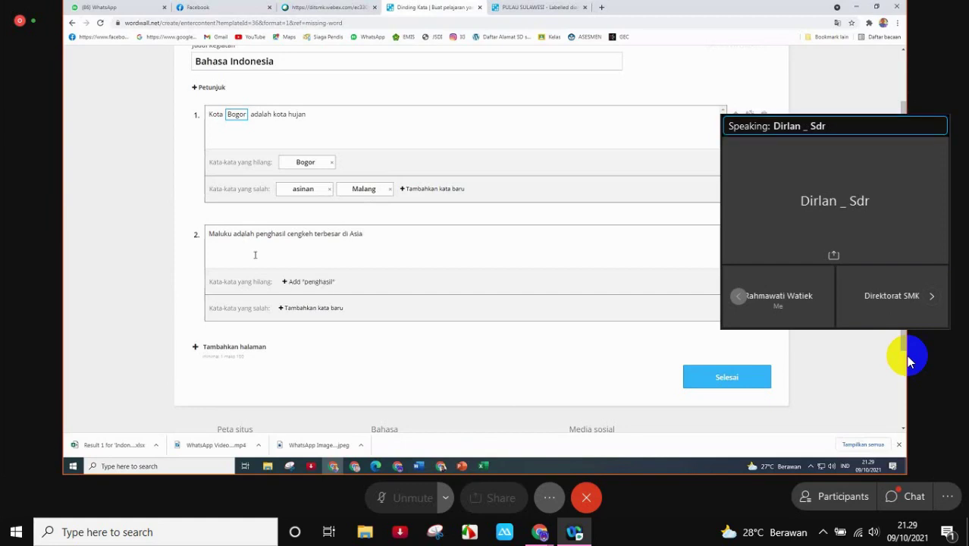
drag(231, 233, 206, 236)
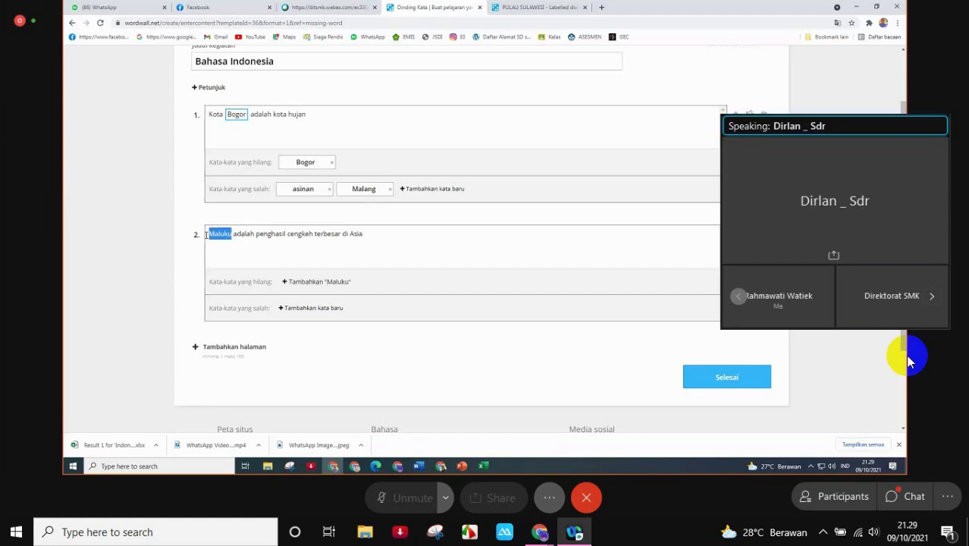
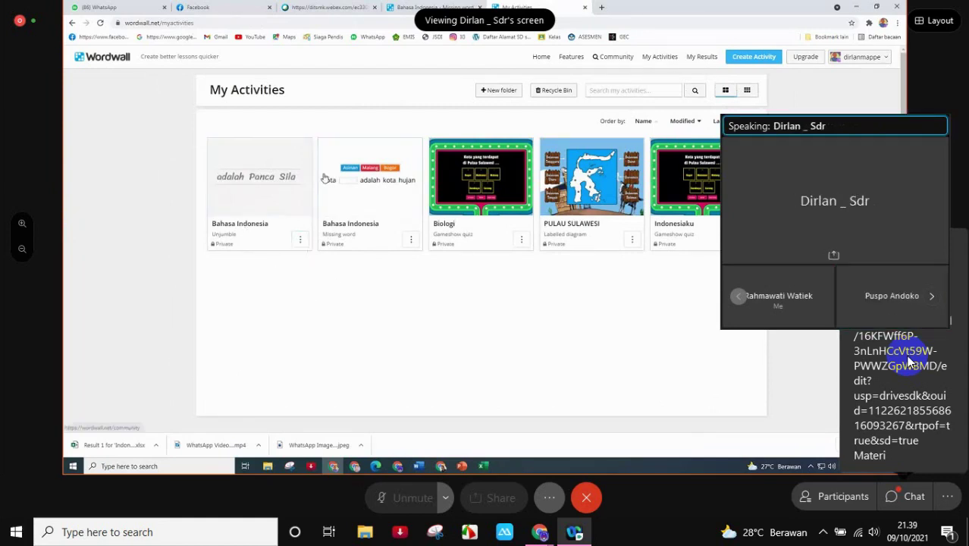
- Edit the Bahasa Indonesia Unjumble activity so that phrase 1 reads "Panca Sila adalah dasar negara Indonesia"
click(301, 240)
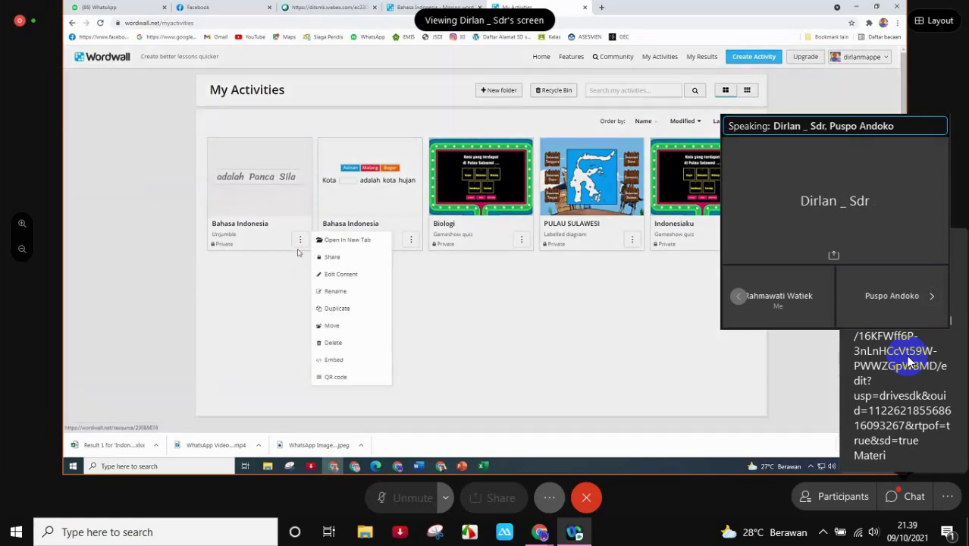
click(347, 279)
click(289, 194)
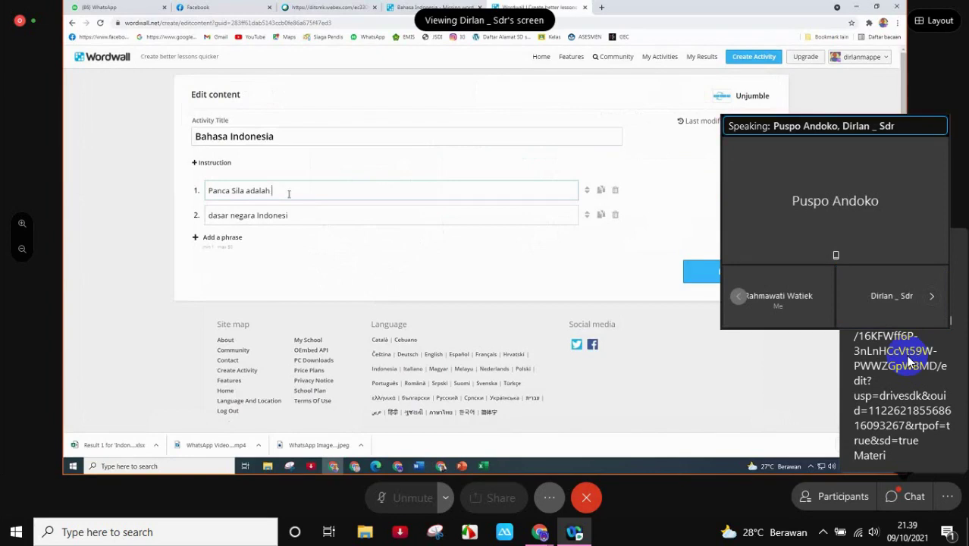
text(dasar negara )
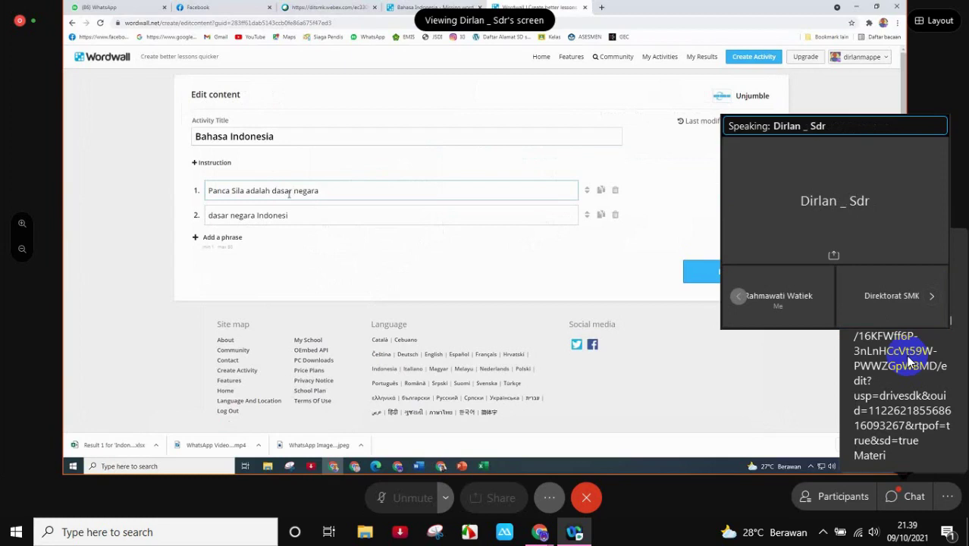
text(Indonesia)
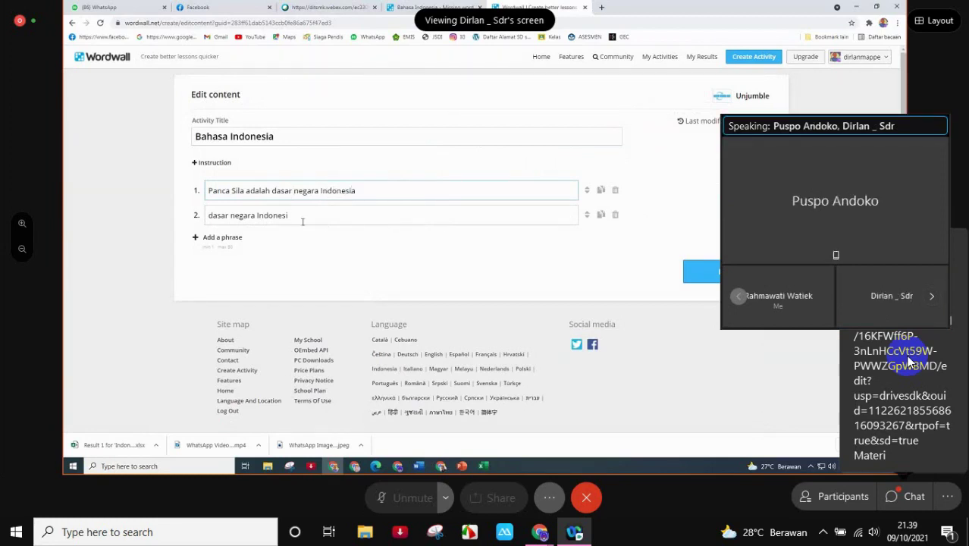
- Replace phrase 2 with a person's title and name followed by "tinggal di kota hujan yaitu kota Bogor"
key(Tab)
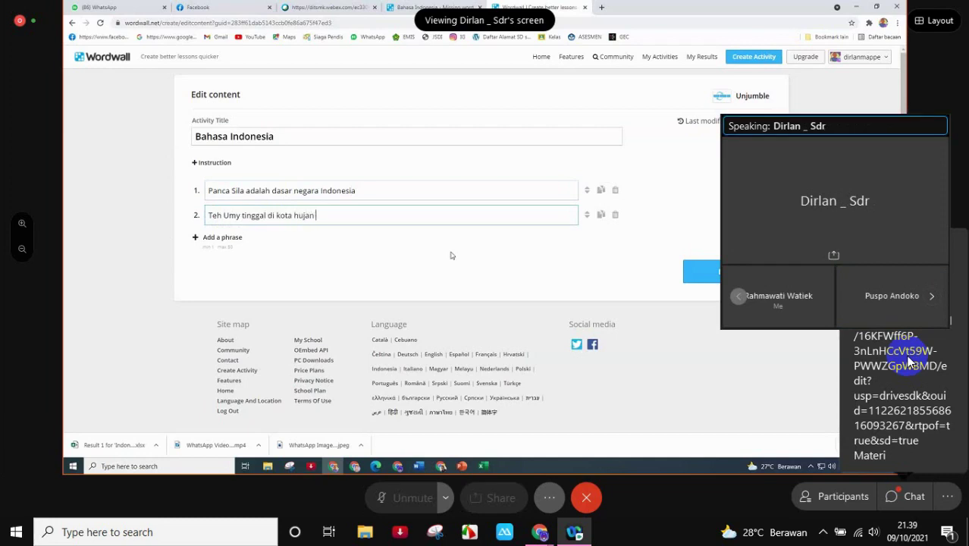
text(kot)
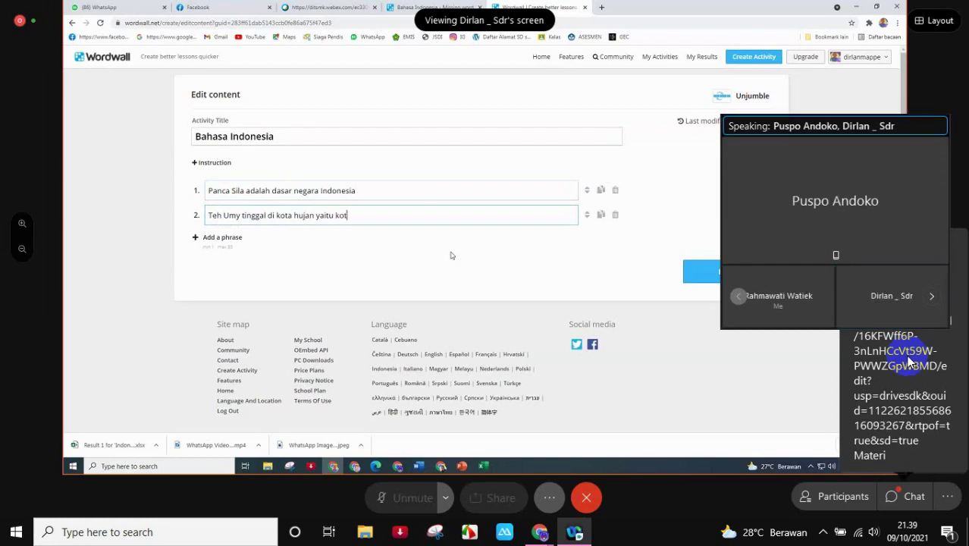
text(a Bogor)
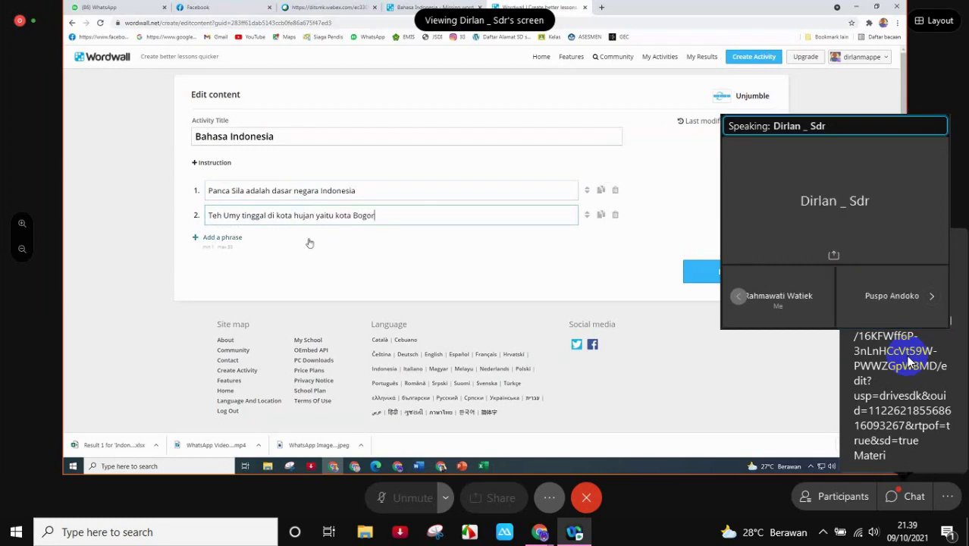
- Add a third phrase reading "Terima kasih semua partisipan atas kehadirannya malam ini di CSOC IGI Sulawesi Tengah"
click(239, 238)
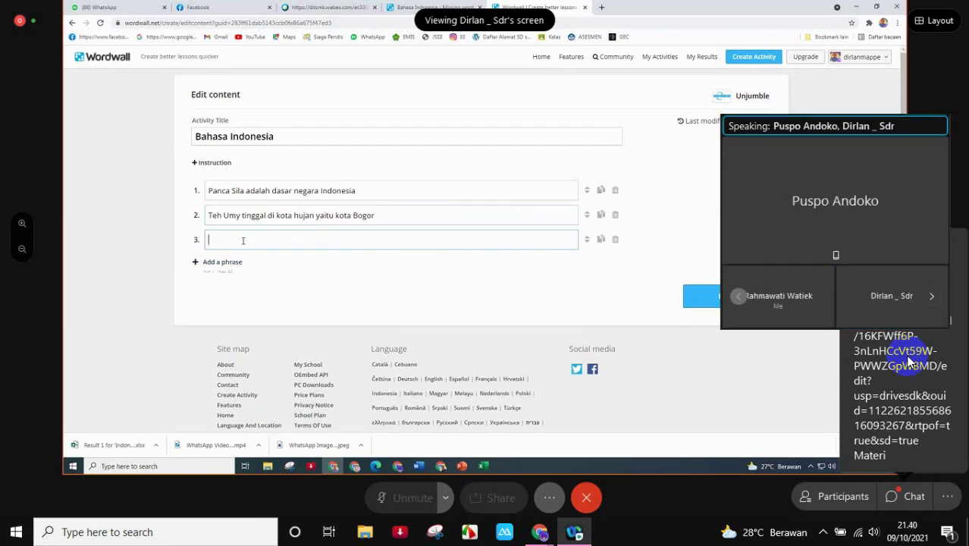
text(Terima k)
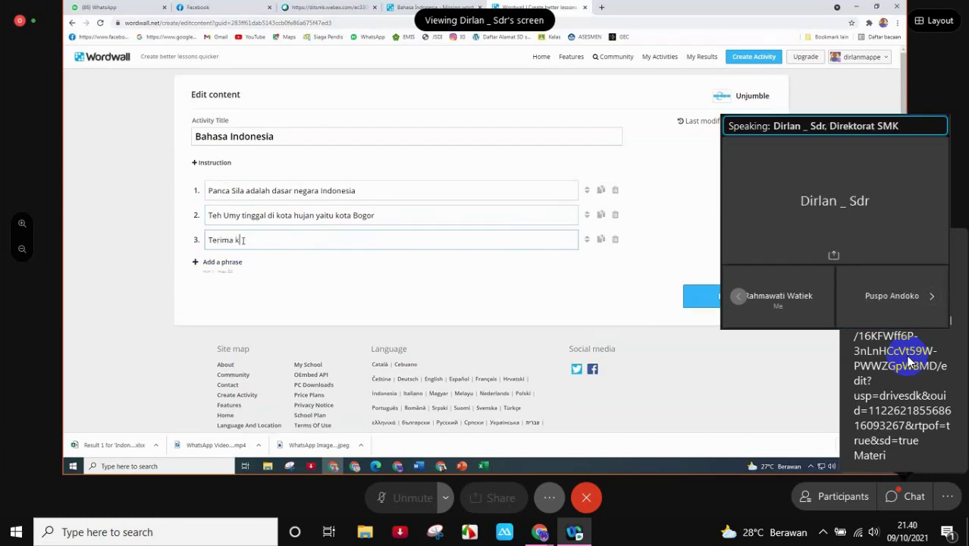
text(asih s)
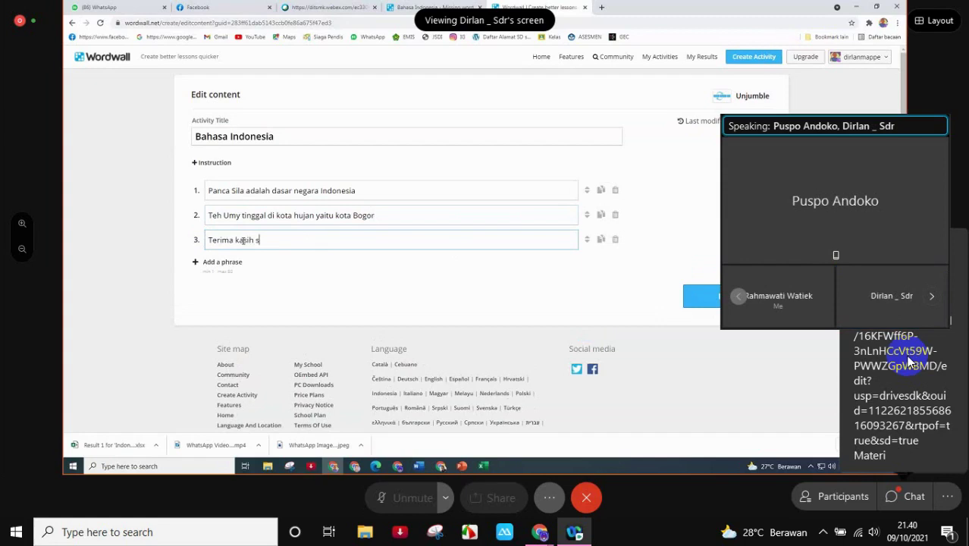
text(emua partisipan )
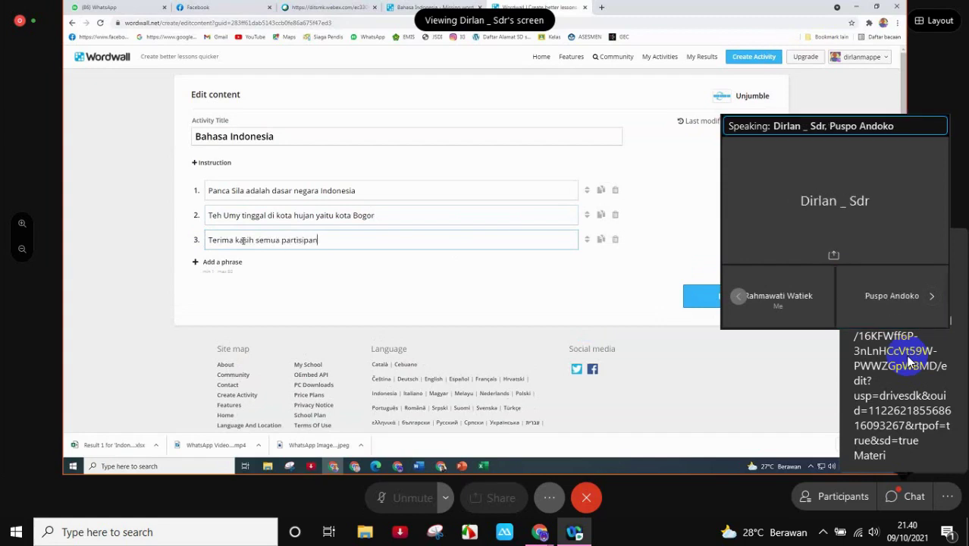
text(atas keha)
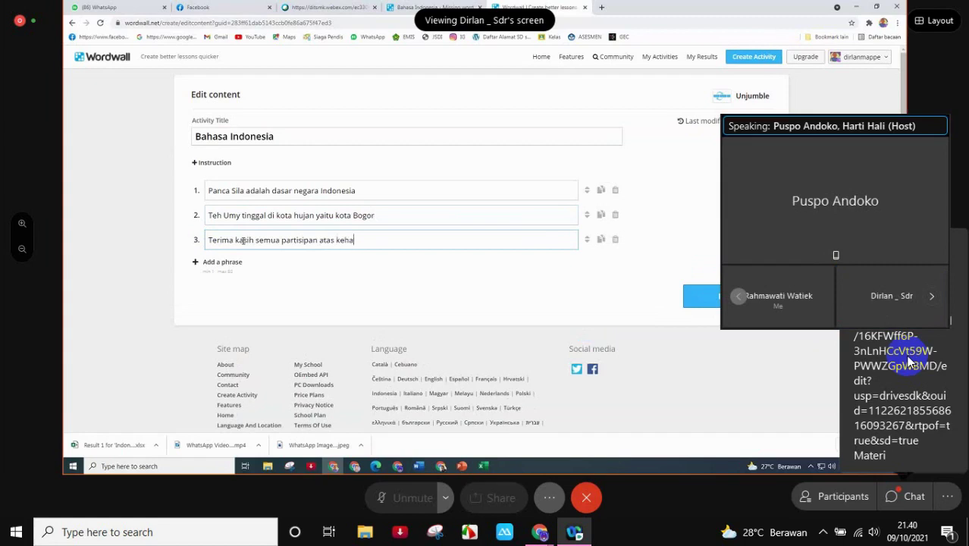
text(dirannya )
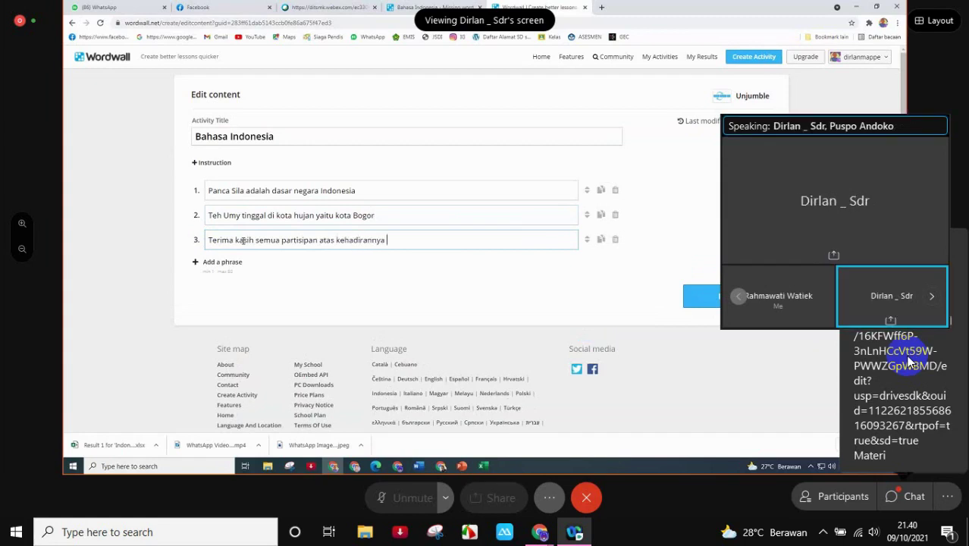
text(malam ini)
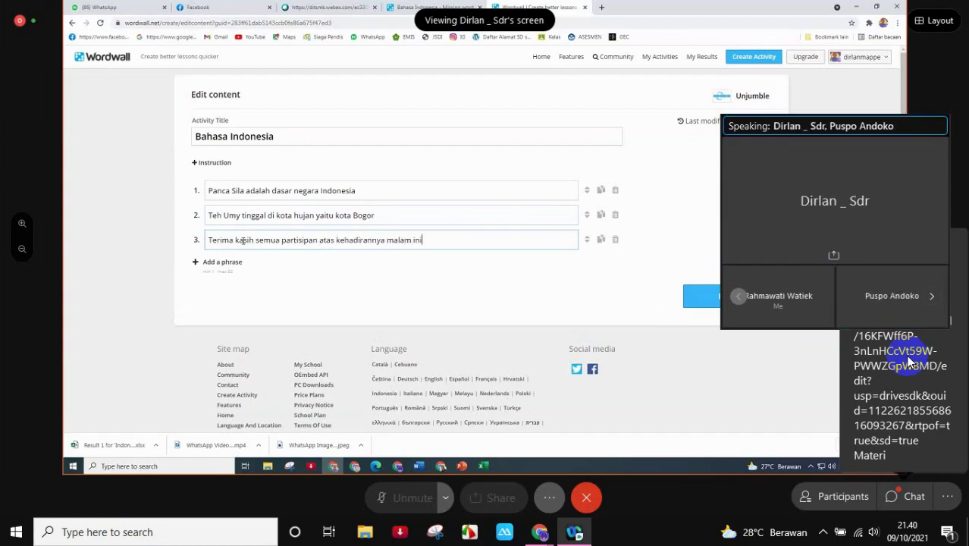
text( di CS)
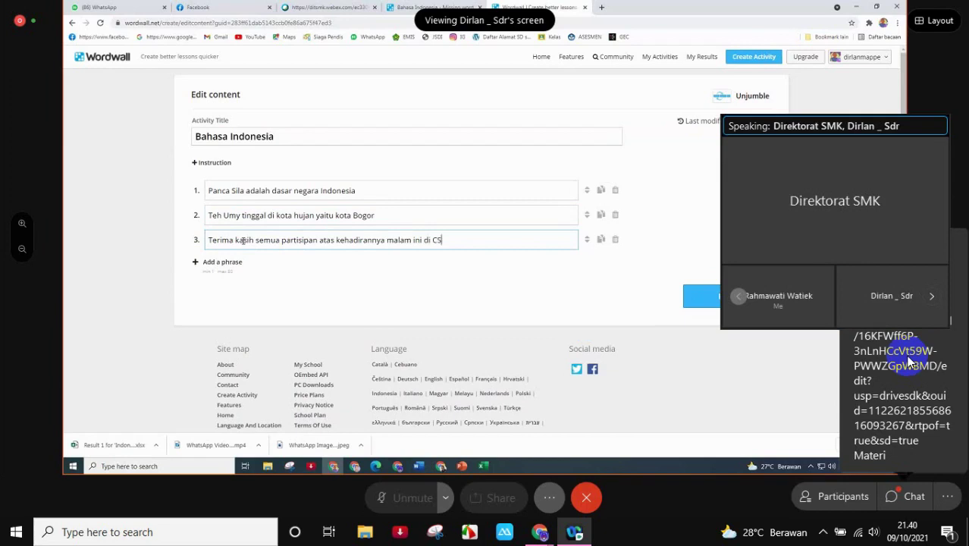
text(OC)
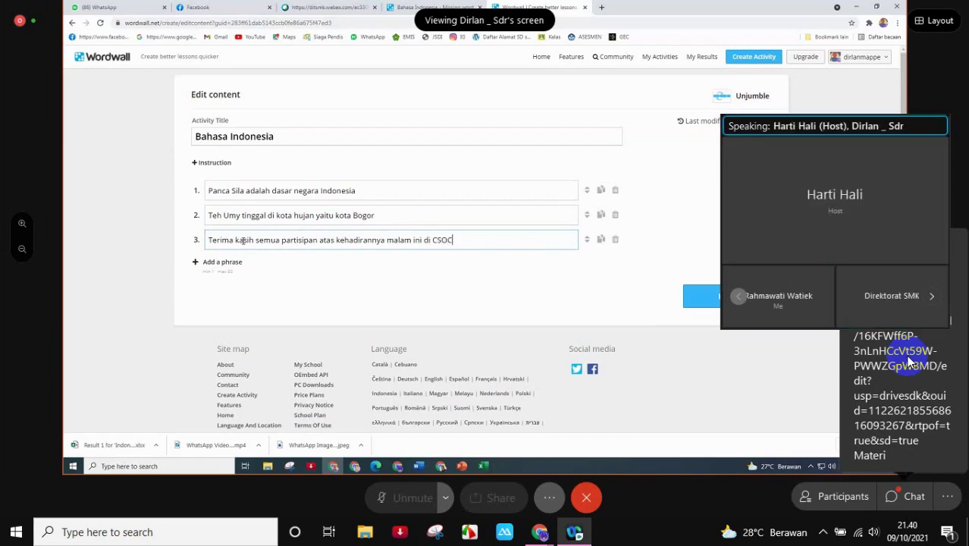
text( IGI Sulawesi)
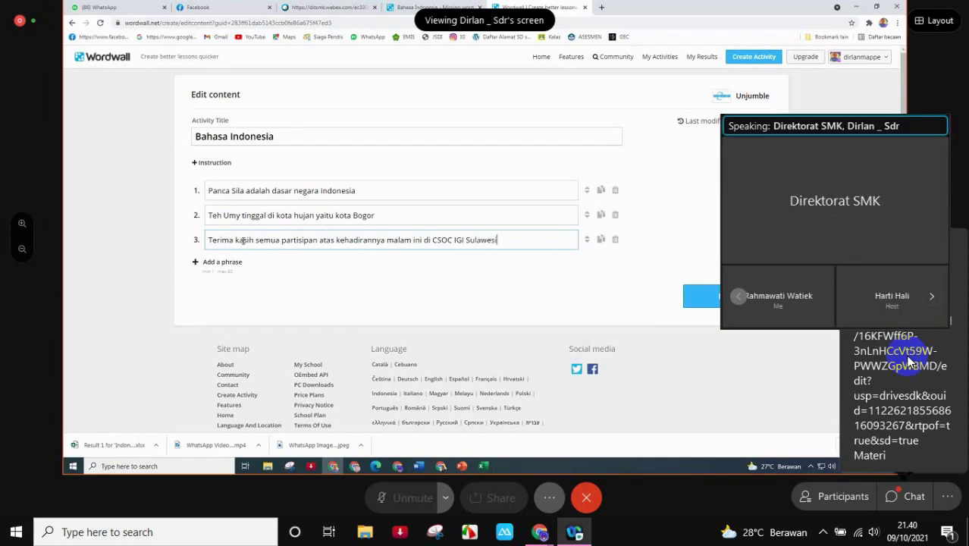
text( Tengah)
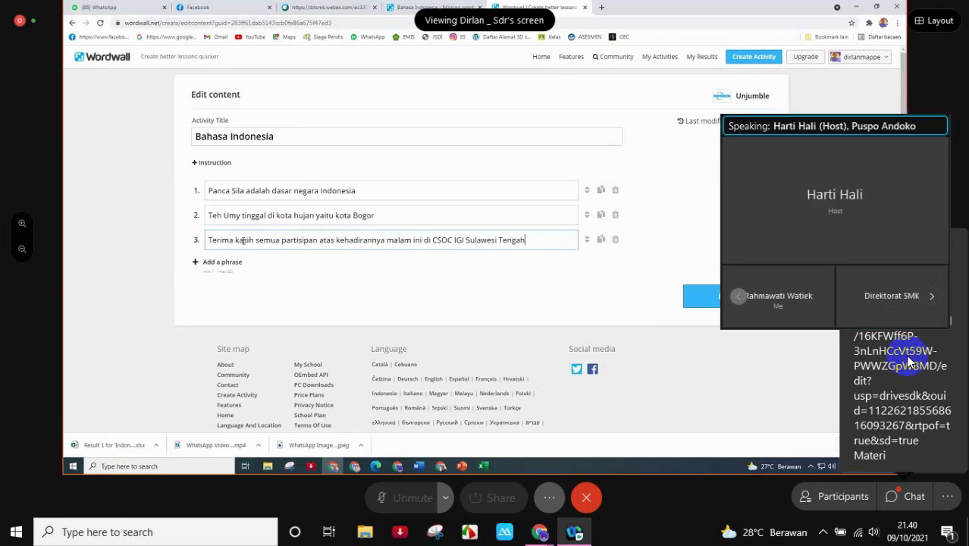
- Save the edited Unjumble activity and choose to share it with students as an assignment
click(701, 295)
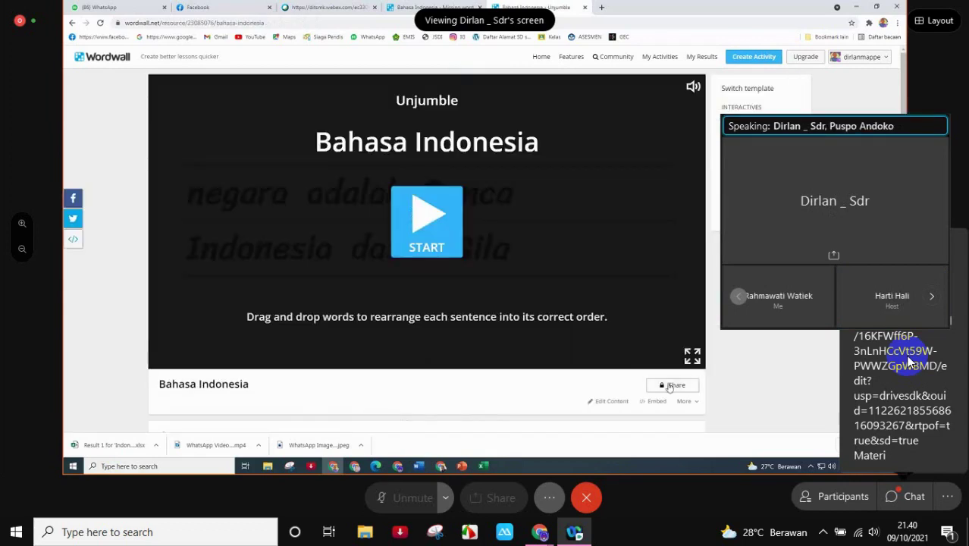
click(672, 385)
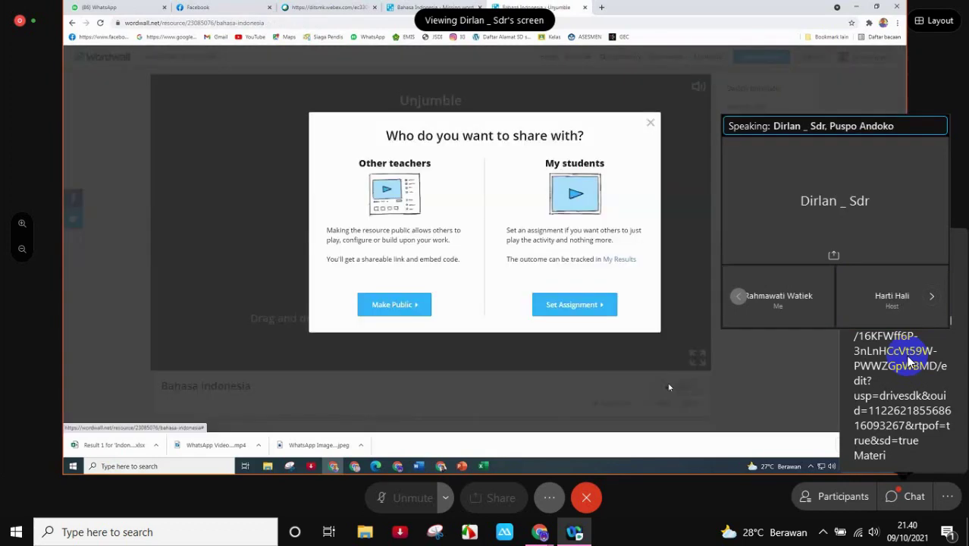
click(565, 305)
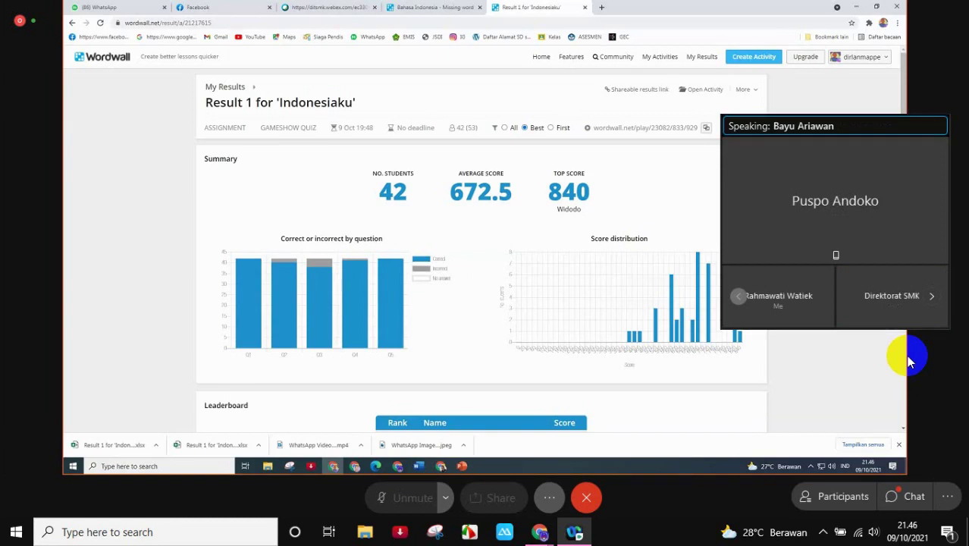
- Look through the open activities and examine the Price plans page
click(406, 9)
click(556, 8)
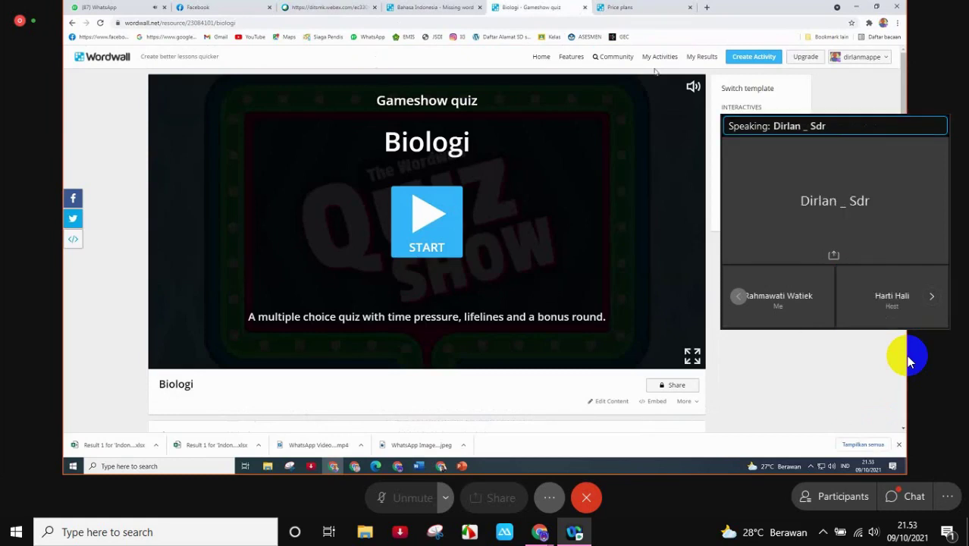
click(622, 8)
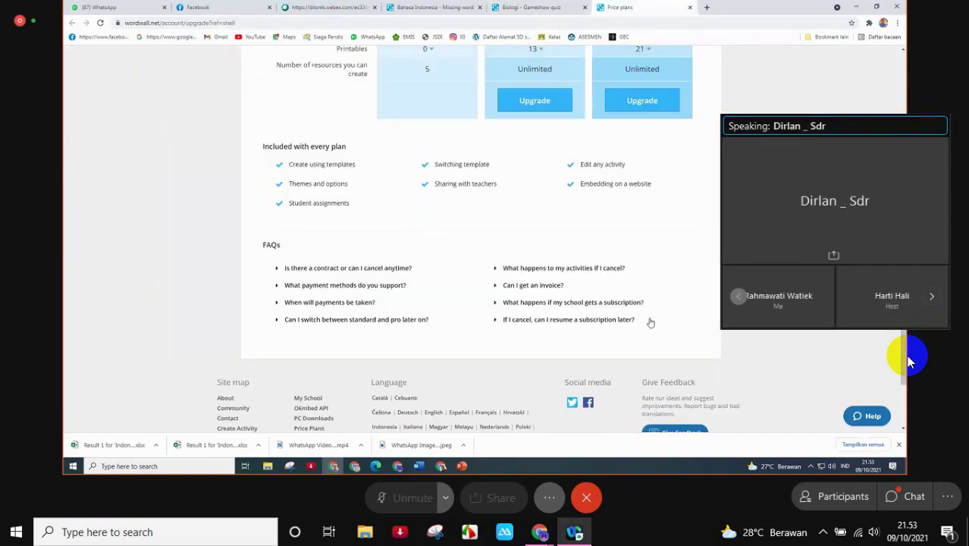
scroll(648, 319, up, 5)
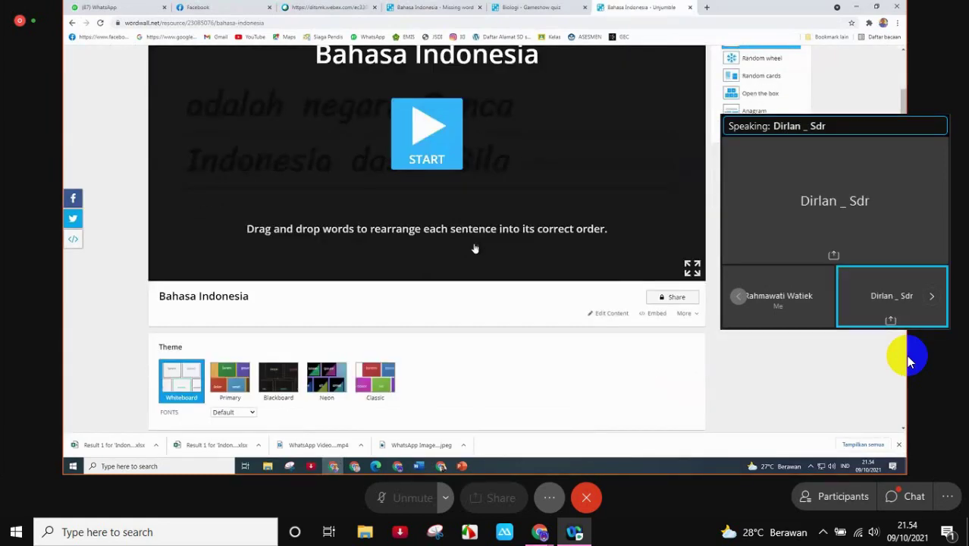
- Open Result 5 for the Bahasa Indonesia assignment from the saved results
click(710, 56)
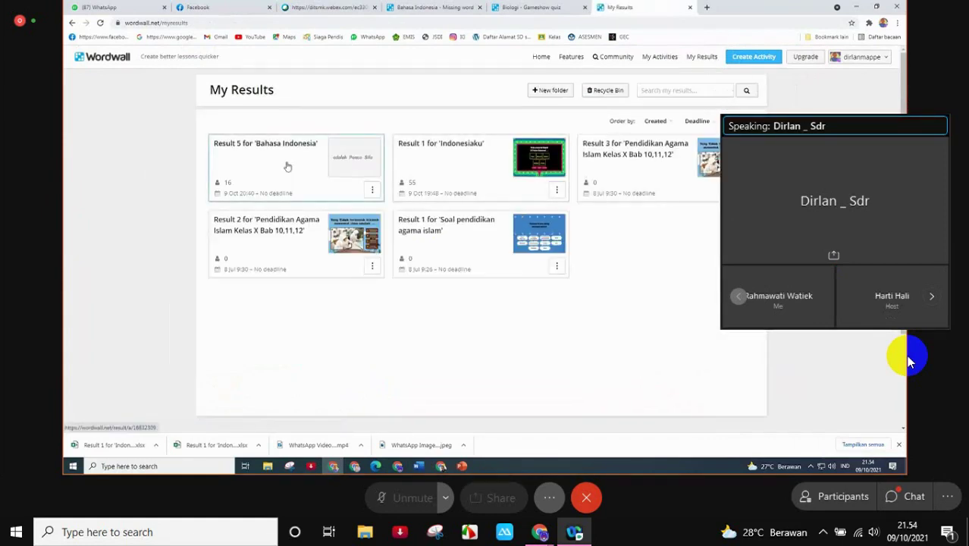
click(285, 164)
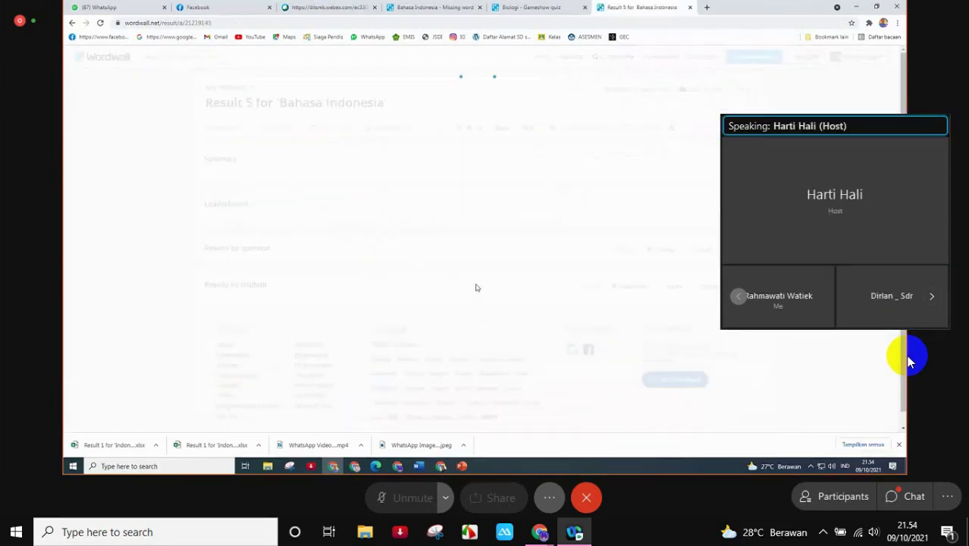